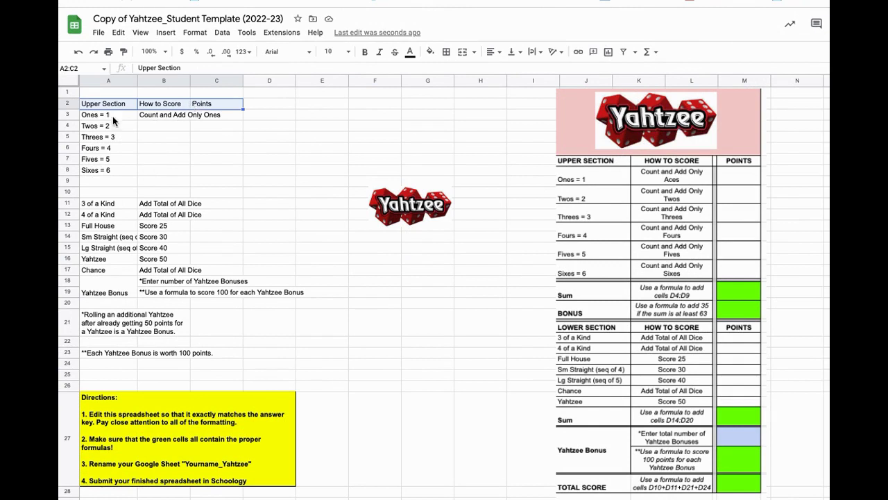
- Bold the header row A2:C2 and wrap the text in cell B3
click(104, 138)
click(178, 115)
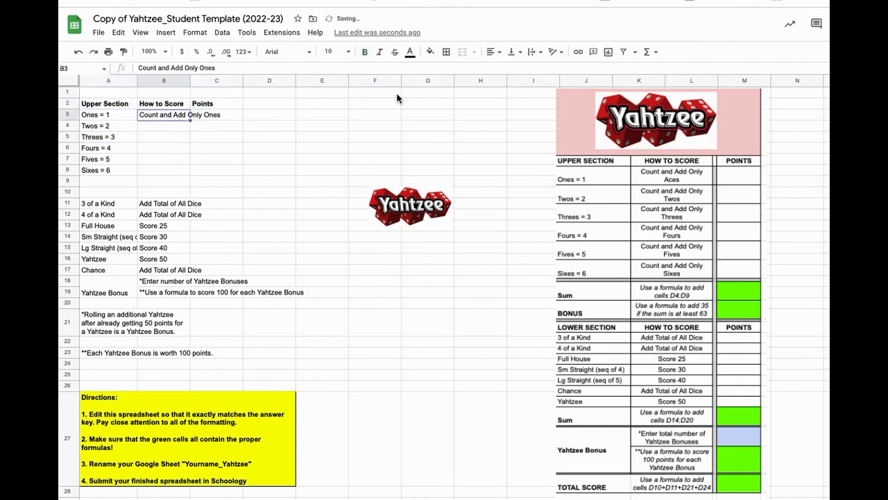
click(539, 55)
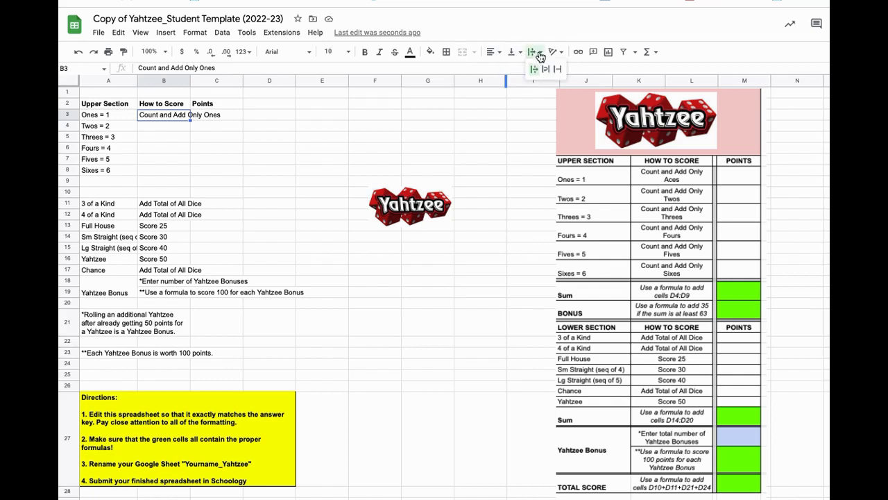
click(545, 69)
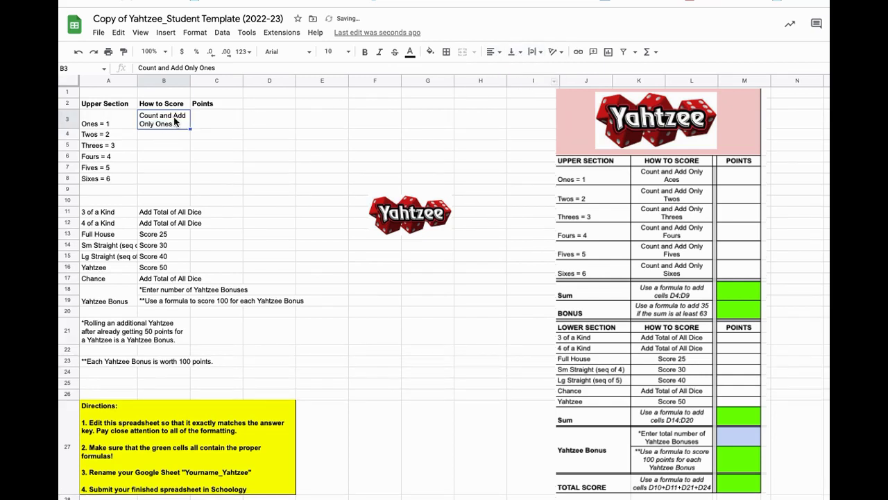
click(122, 127)
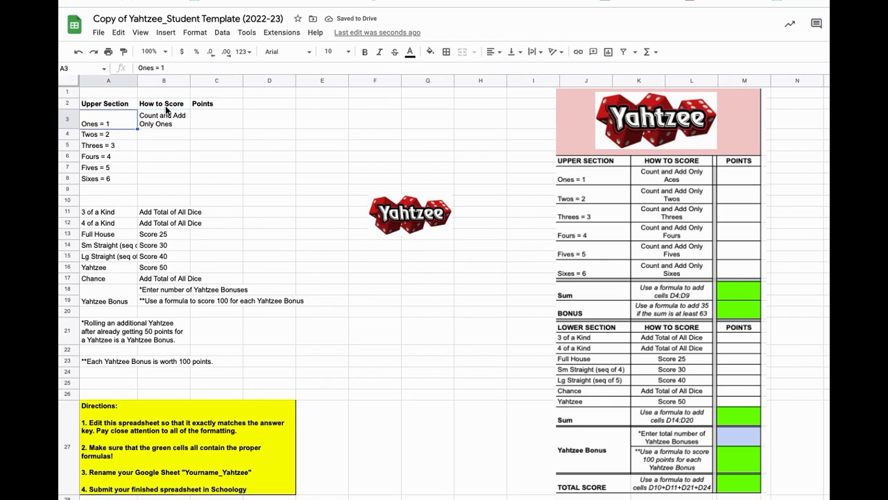
- Apply borders to all cells in the range A2:C8
drag(129, 107, 201, 177)
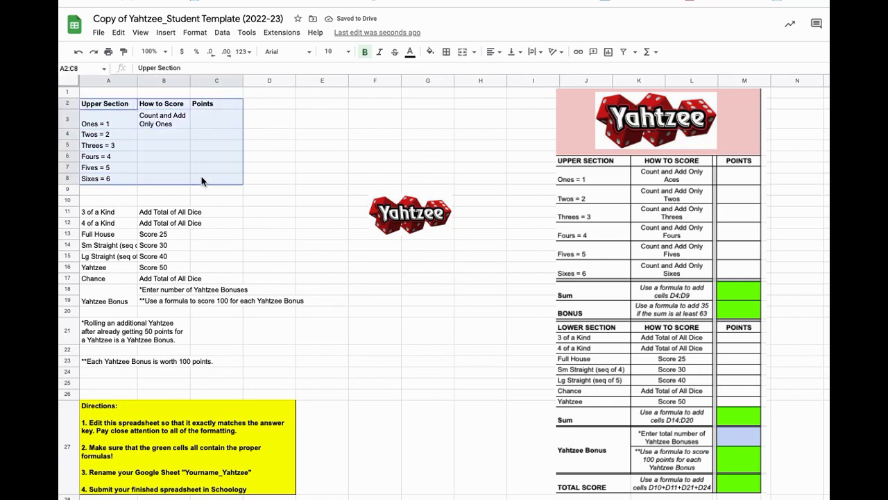
click(446, 52)
click(448, 72)
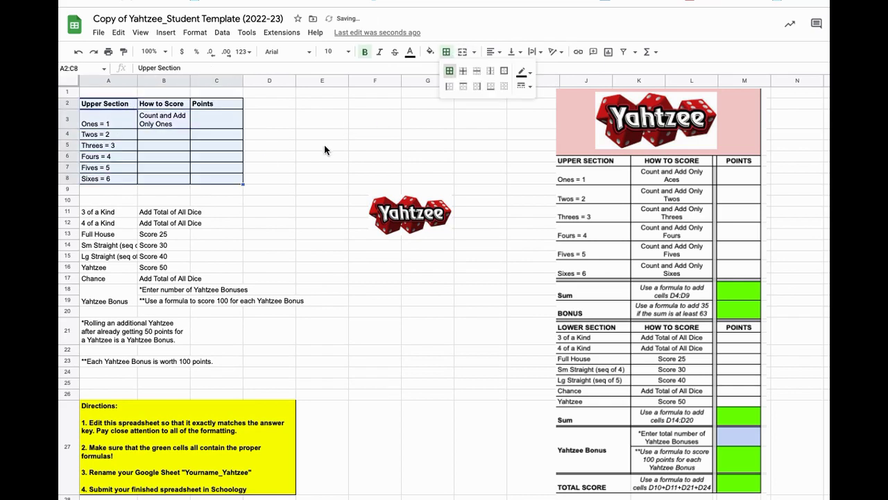
click(323, 156)
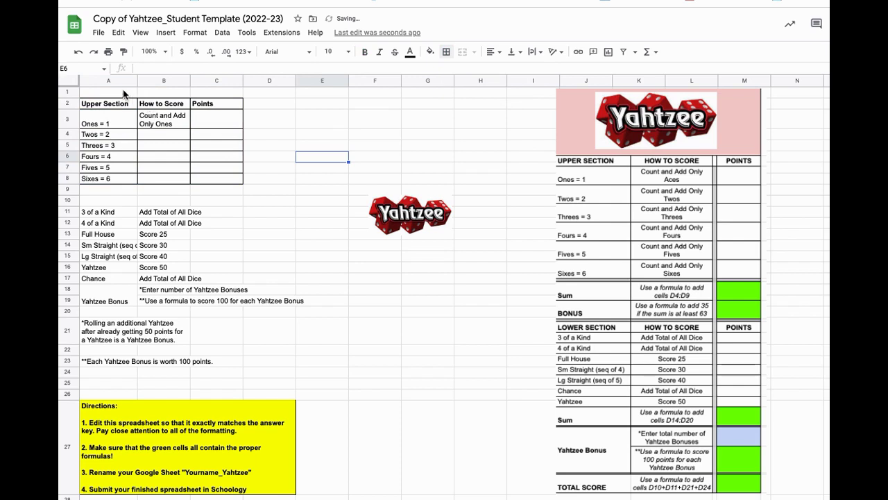
- Make row 1 taller and merge cells A1:C1 above the table
click(124, 93)
drag(68, 95, 214, 97)
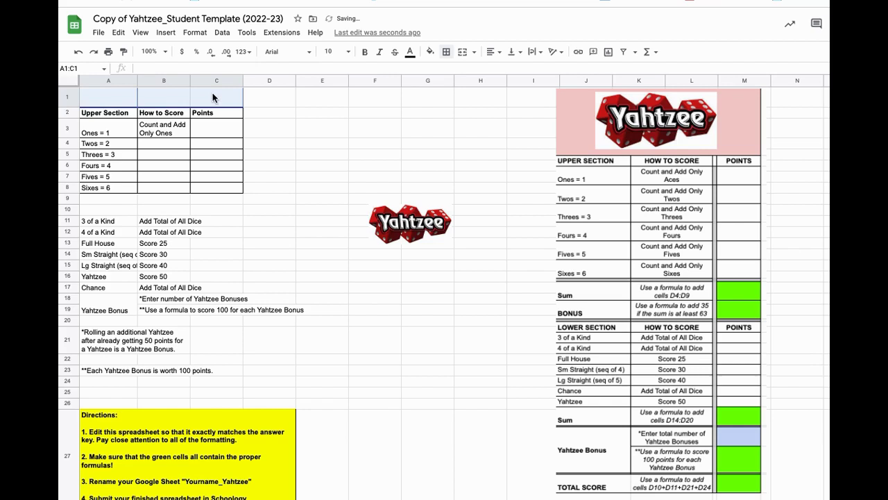
click(459, 52)
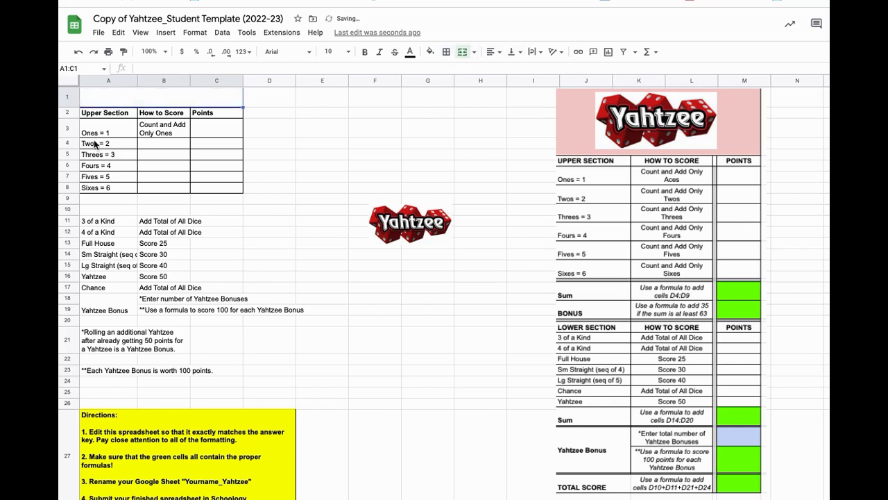
- Move the small Yahtzee logo into the merged cell A1:C1, enlarging row 1 so the logo fits inside it
drag(73, 104, 73, 117)
click(410, 229)
drag(410, 229, 130, 94)
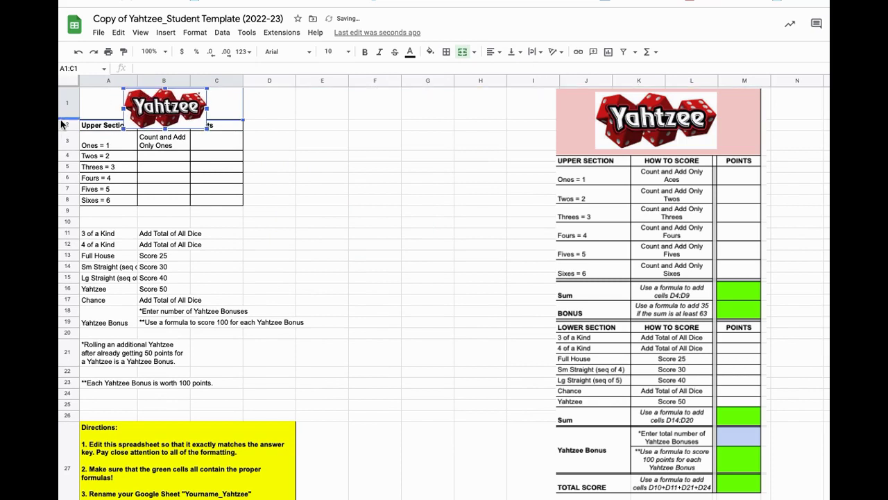
drag(67, 118, 68, 133)
click(260, 181)
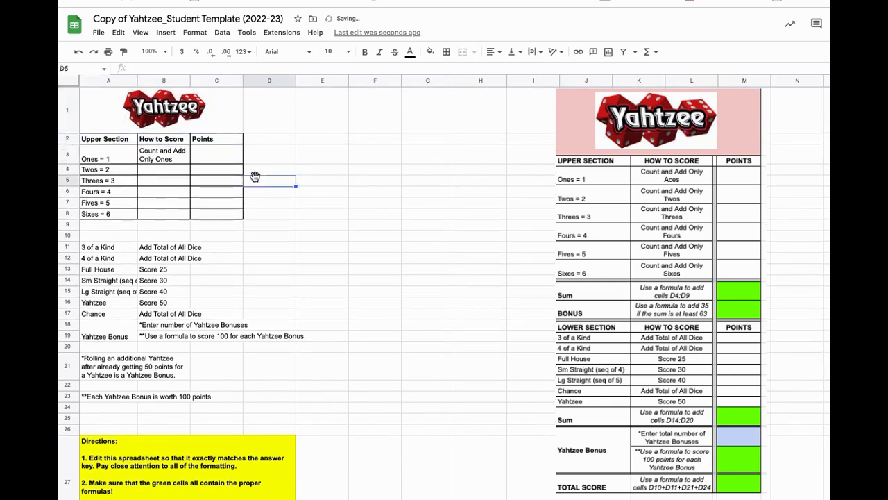
click(155, 109)
- Fill the merged cell A1:C1 with light red and fine-tune the height of row 1 and the logo's position
click(234, 119)
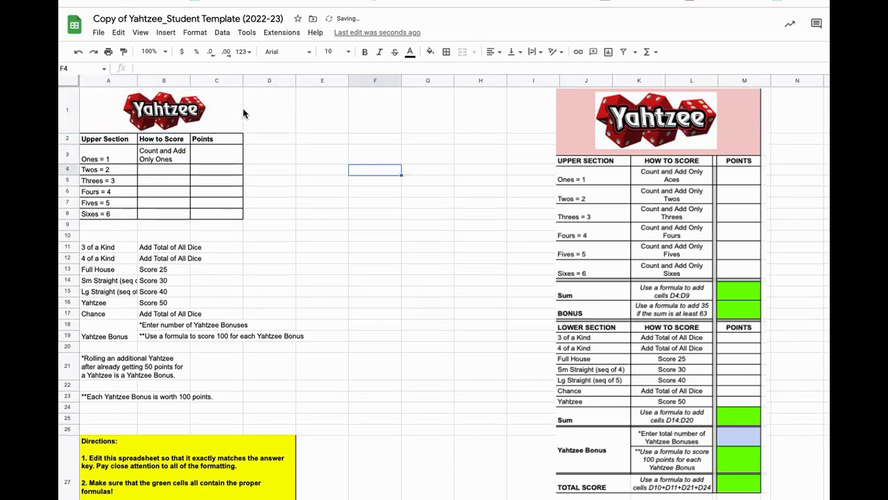
click(429, 52)
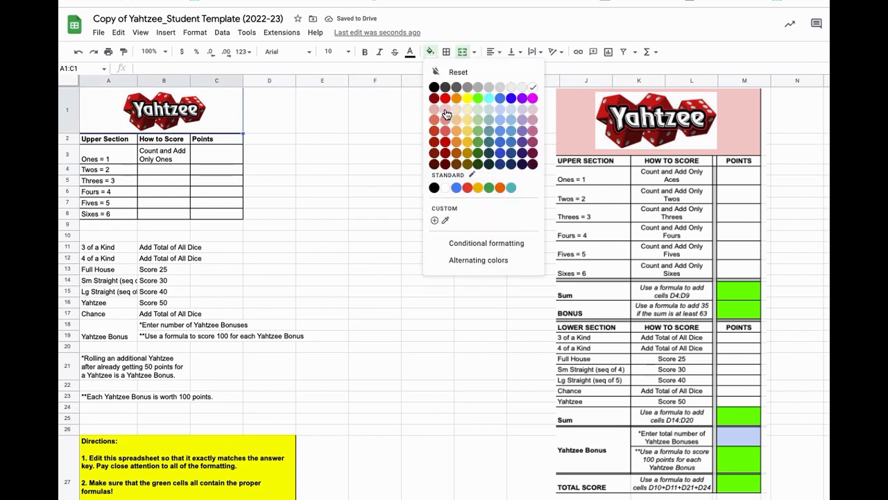
click(447, 110)
click(375, 192)
click(145, 122)
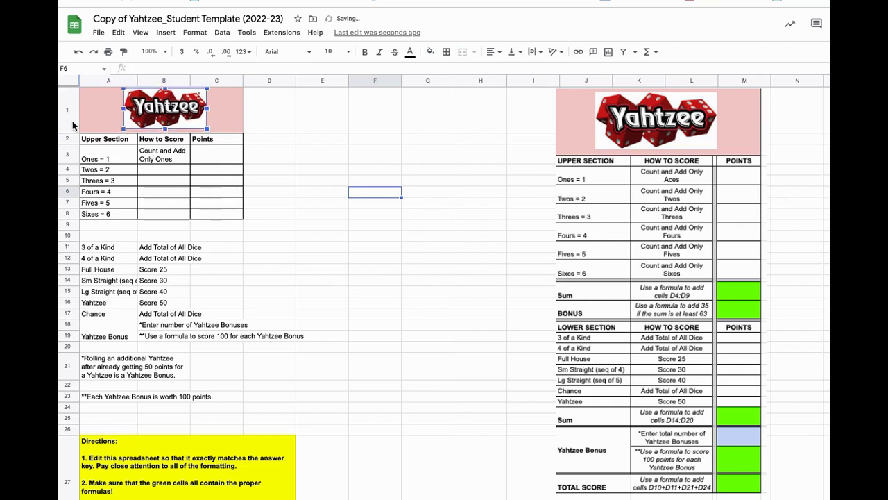
drag(62, 132, 63, 134)
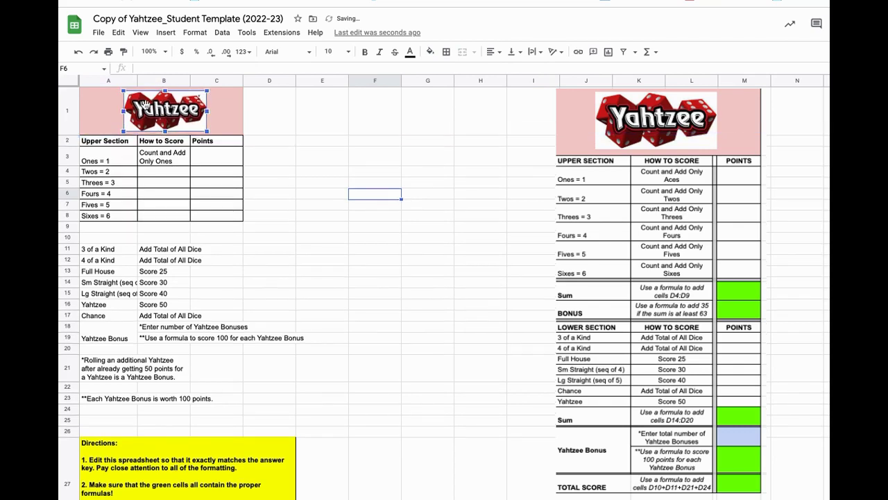
- Move the answer key picture closer to the score table, so that it starts around column G
click(315, 201)
drag(659, 212, 502, 215)
click(344, 215)
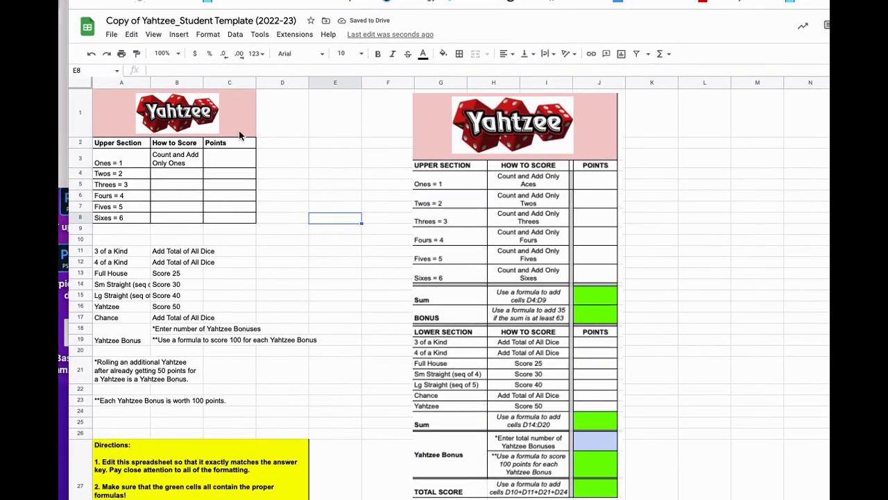
- Copy the scoring text from B3 down through cell B8
drag(177, 165, 178, 213)
click(178, 165)
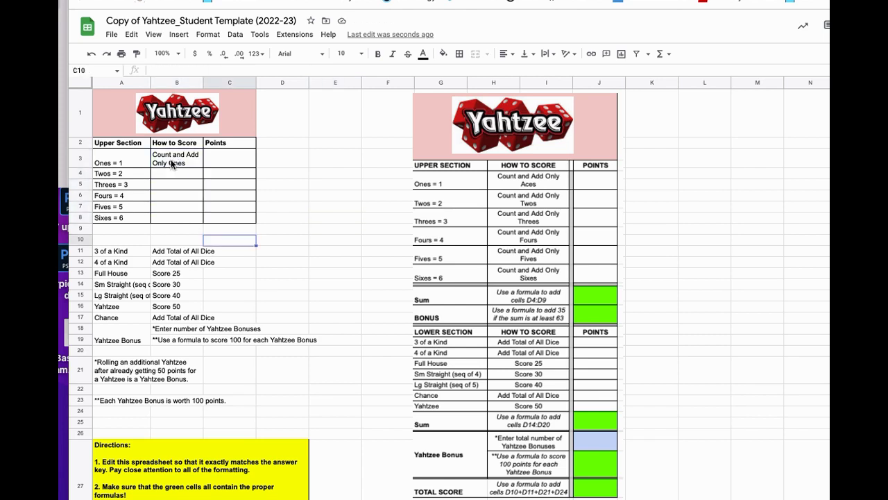
drag(204, 167, 200, 219)
- Change the last word of the scoring text to "Twos" in B4 and "Threes" in B5
double_click(181, 181)
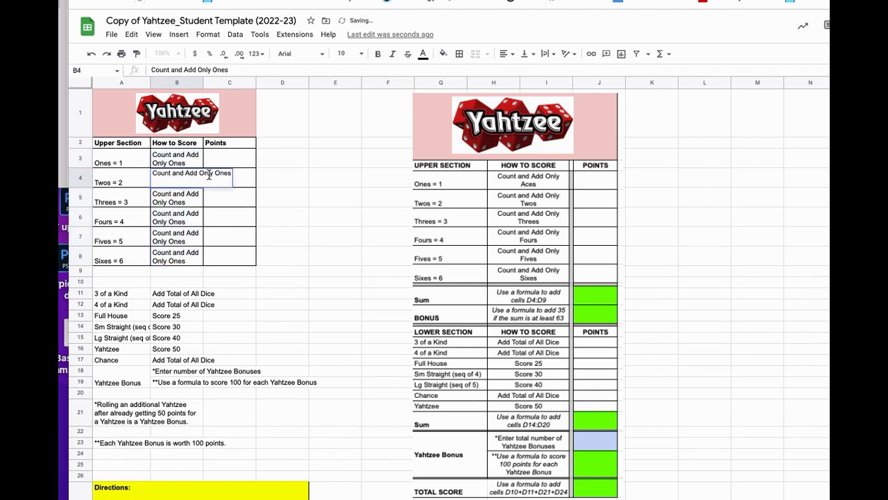
double_click(222, 174)
text(Twos)
key(Return)
double_click(181, 203)
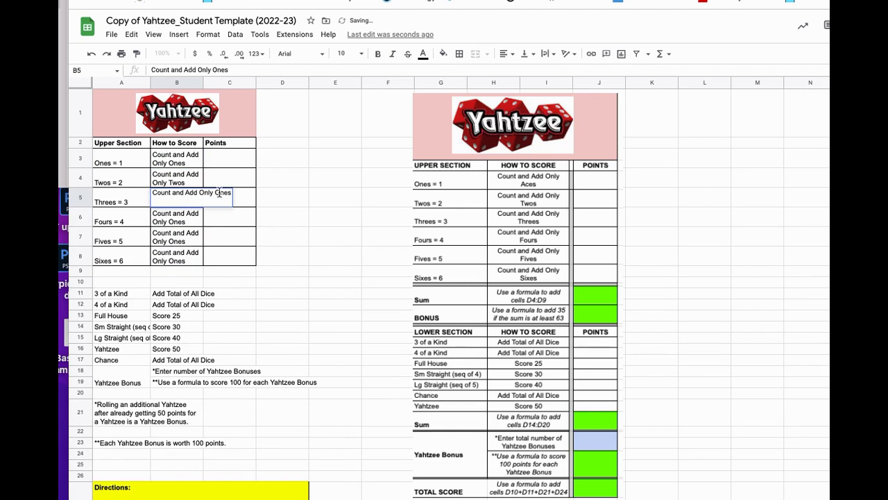
text(Threes)
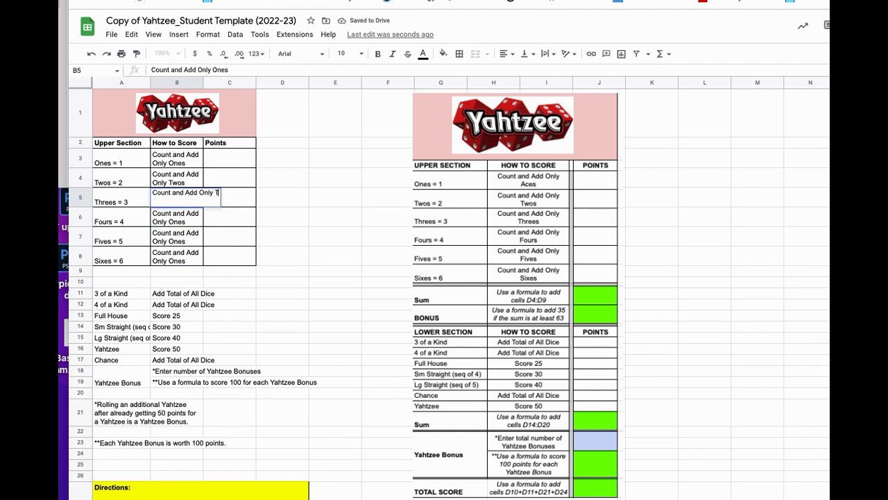
key(Return)
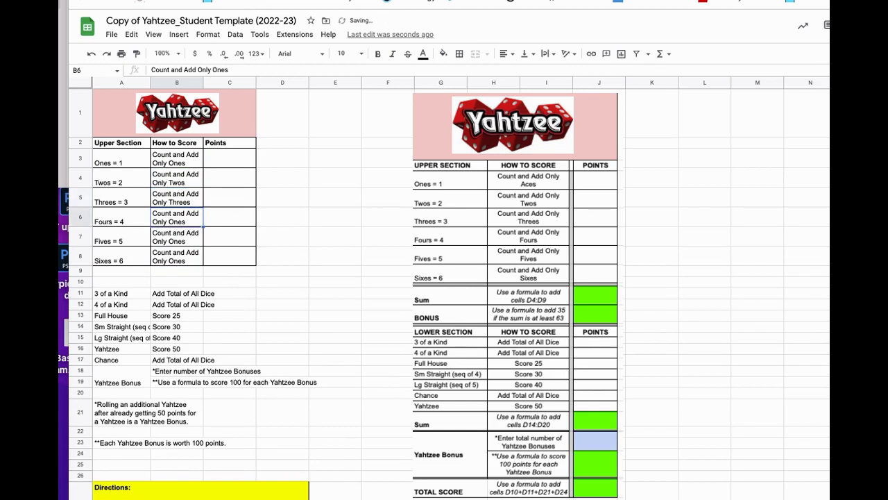
- Change the last word of the scoring text to "Fours" in B6, "Fives" in B7 and "Sixes" in B8
double_click(170, 224)
double_click(218, 211)
text(Fours)
key(Return)
double_click(188, 234)
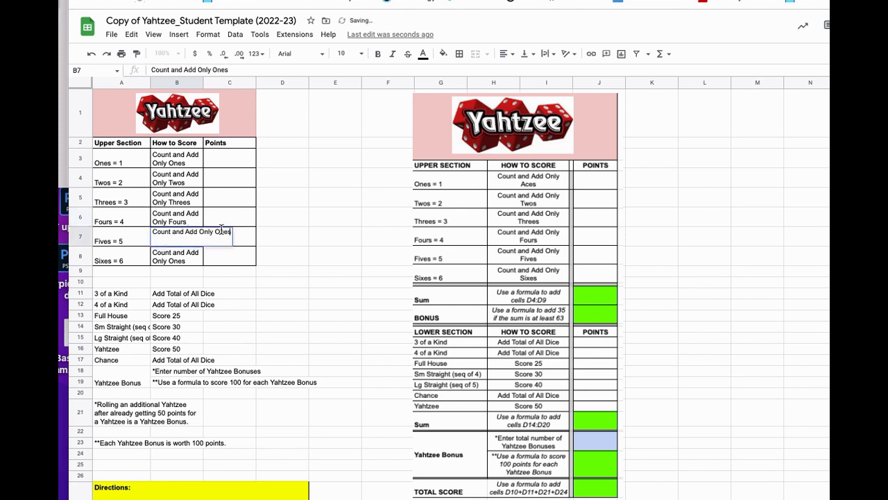
text(Fives)
key(Return)
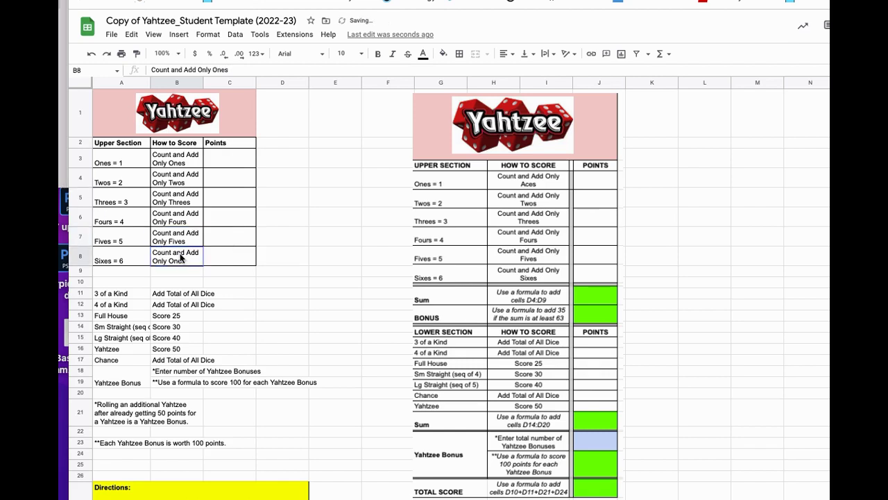
key(Return)
text(Sixes)
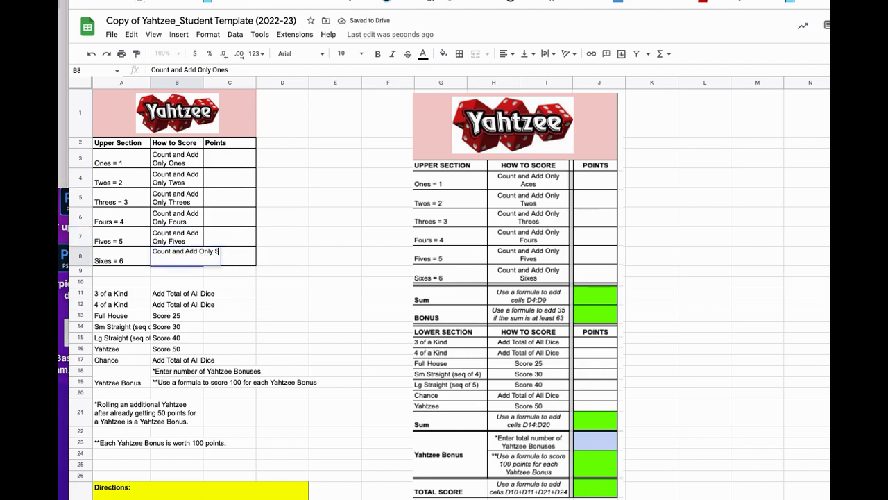
key(Return)
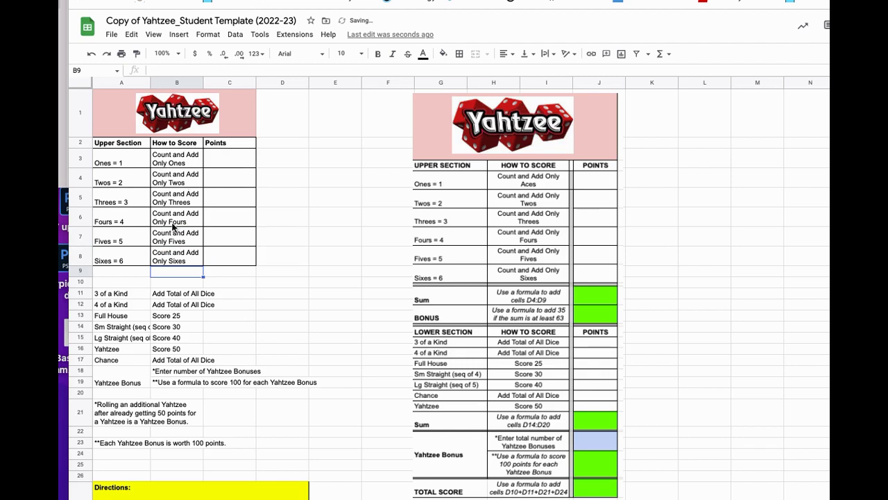
- Center the scoring text horizontally in cells B3:B8
drag(177, 159, 176, 257)
click(508, 54)
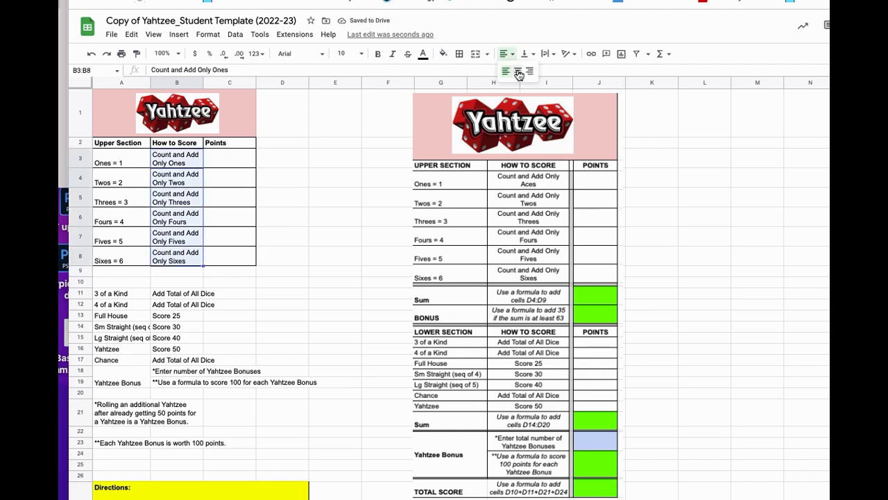
click(517, 72)
click(236, 225)
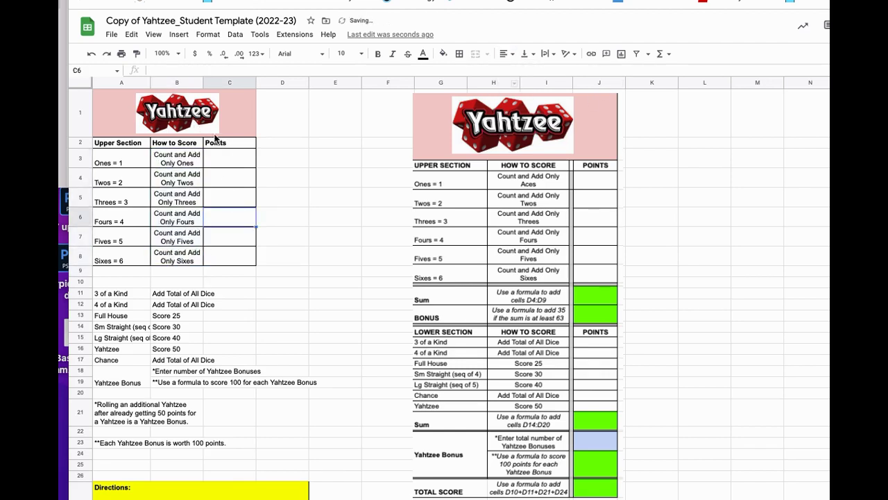
- Insert an empty column between How to Score and Points and narrow it to a thin divider
click(222, 82)
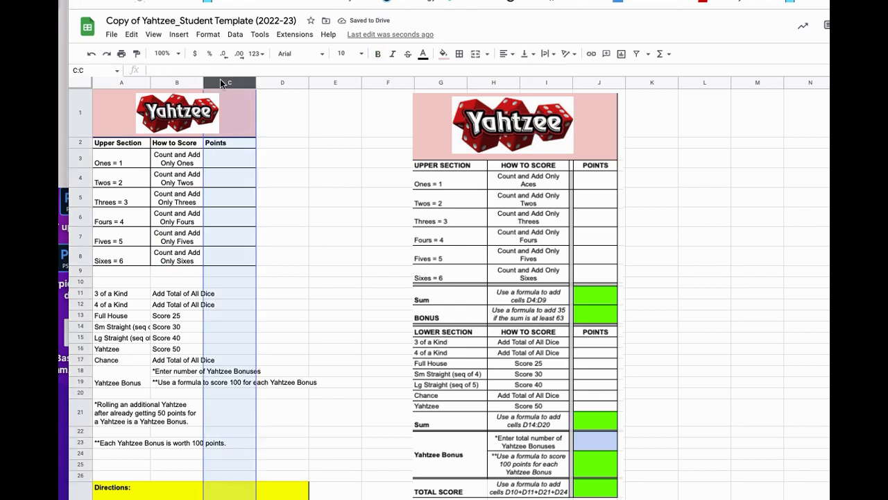
right_click(222, 83)
click(258, 168)
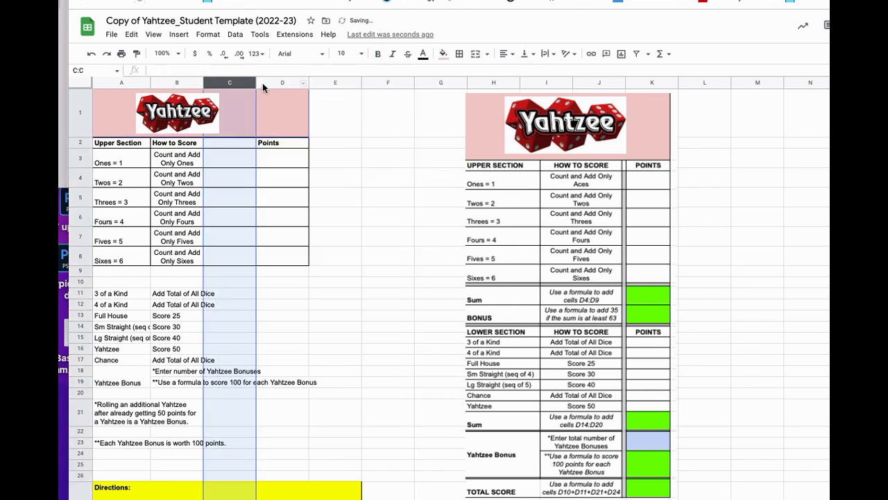
drag(257, 85, 207, 88)
click(225, 196)
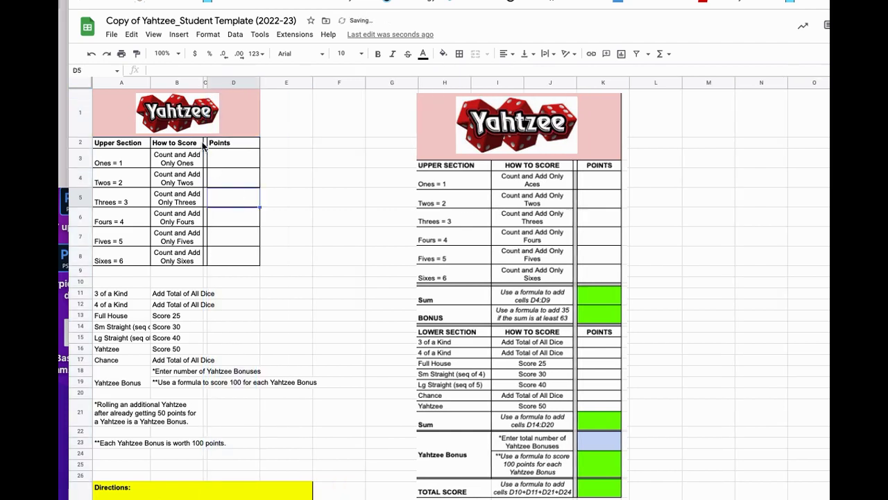
- Fill the divider cells C2:C8 with dark gray
drag(205, 146, 206, 262)
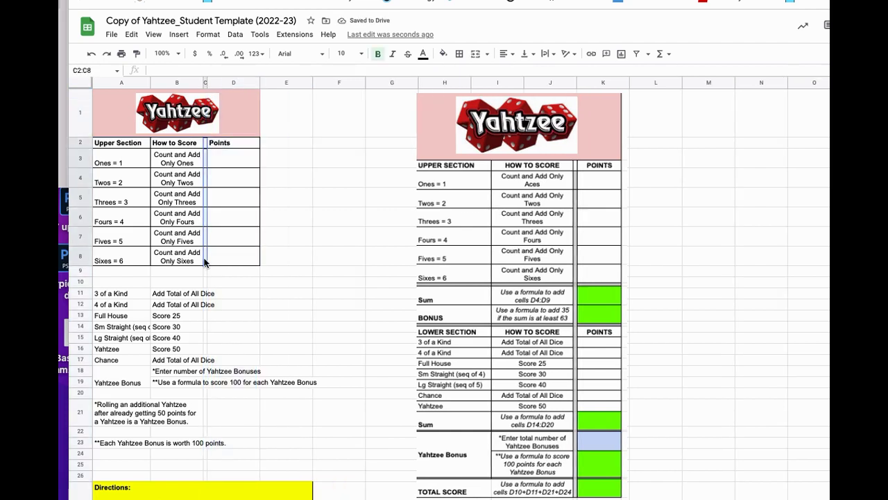
click(442, 54)
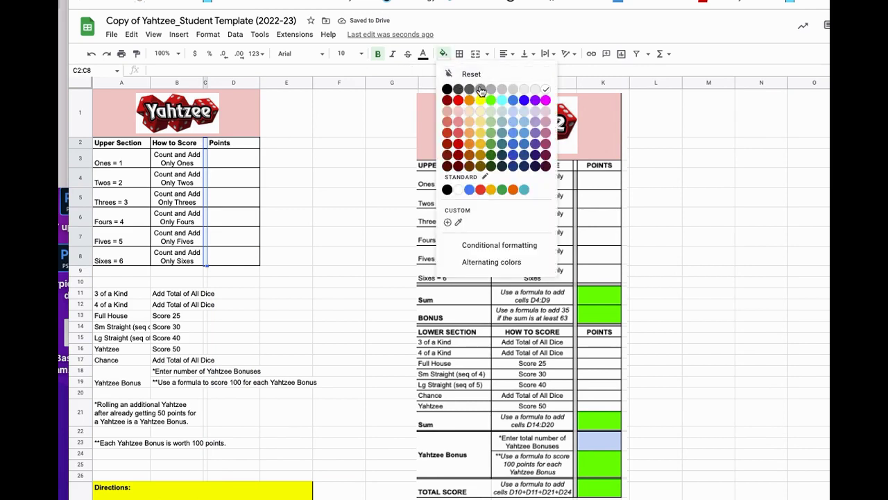
click(479, 93)
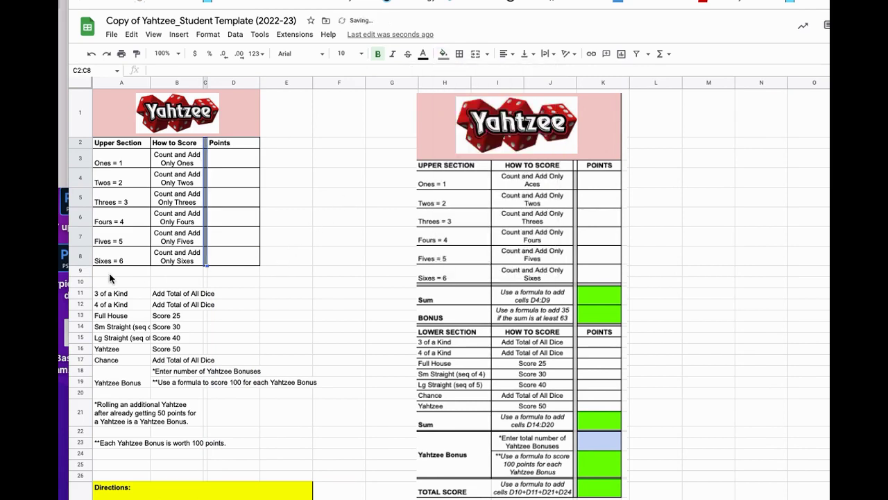
- Fill cells A9:D9 with dark gray and shrink row 9 to a thin divider
drag(89, 276, 221, 270)
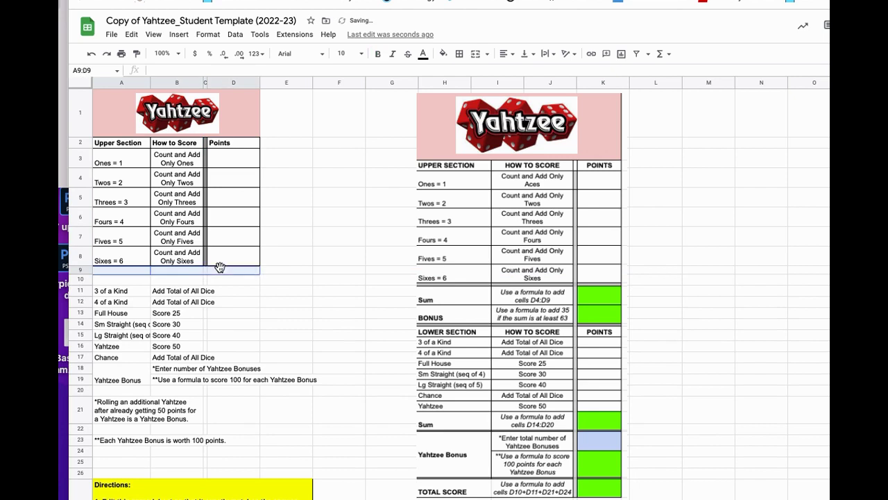
click(443, 54)
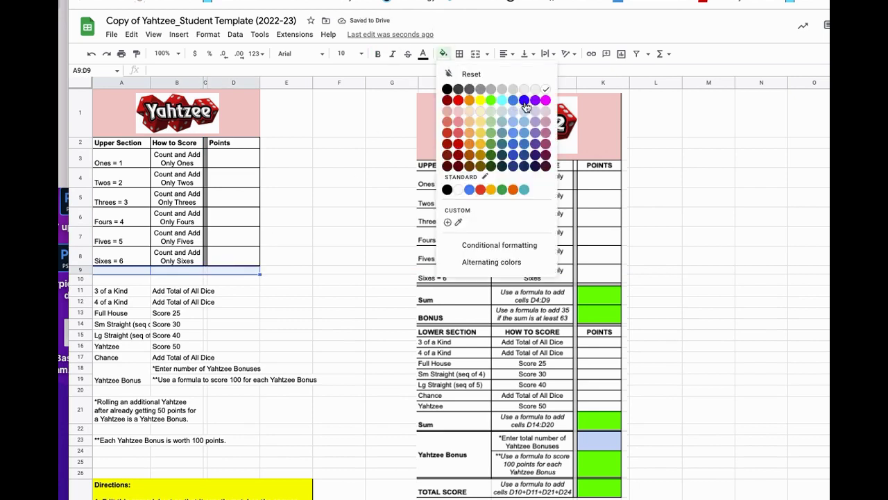
click(477, 94)
click(208, 292)
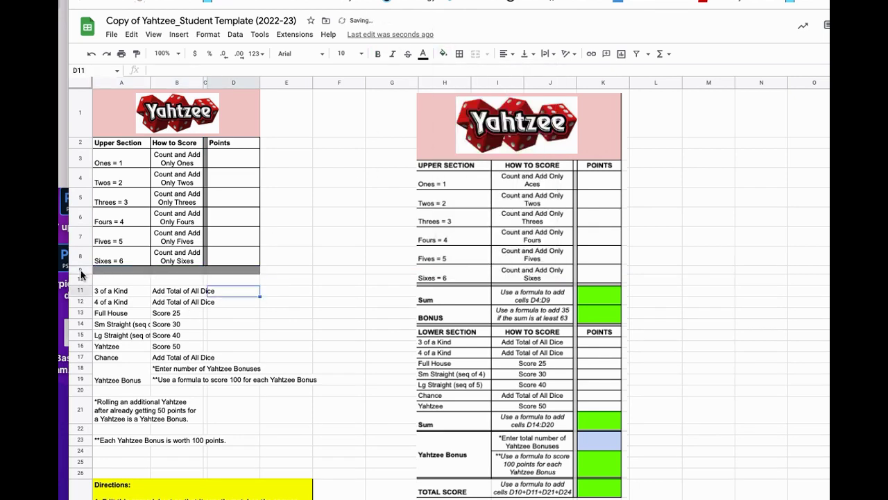
drag(81, 275, 81, 269)
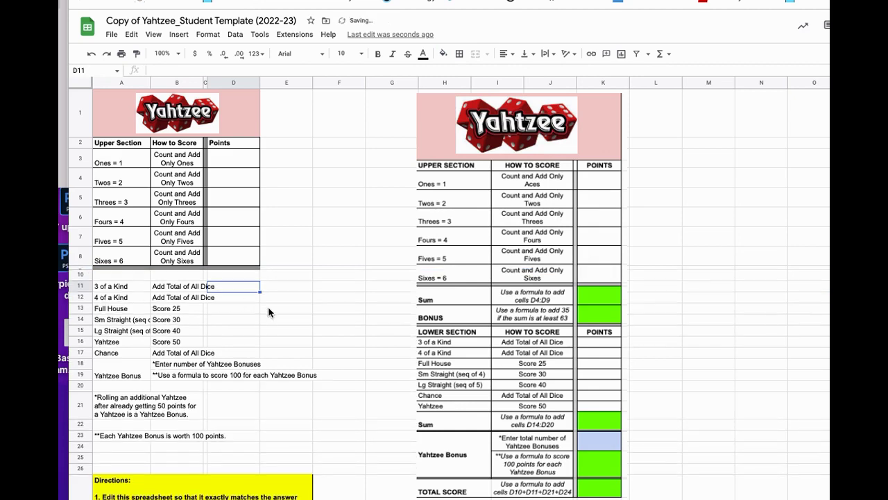
click(271, 310)
click(126, 288)
drag(197, 347, 234, 353)
- Enter "Sum" in bold in A10
click(135, 277)
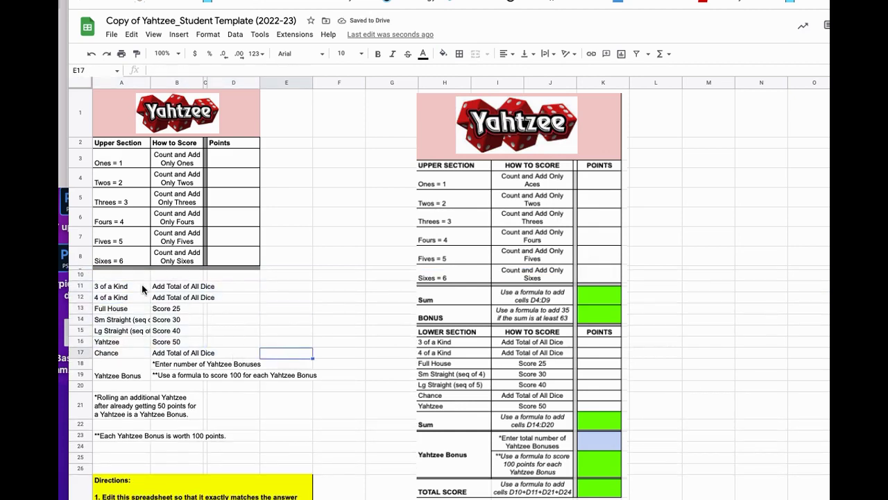
key(ctrl+b)
text(Sum)
key(Tab)
- Enter "Use a formula..." in B10 as the scoring text for the Sum row
key(ctrl+i)
text(I)
text(i)
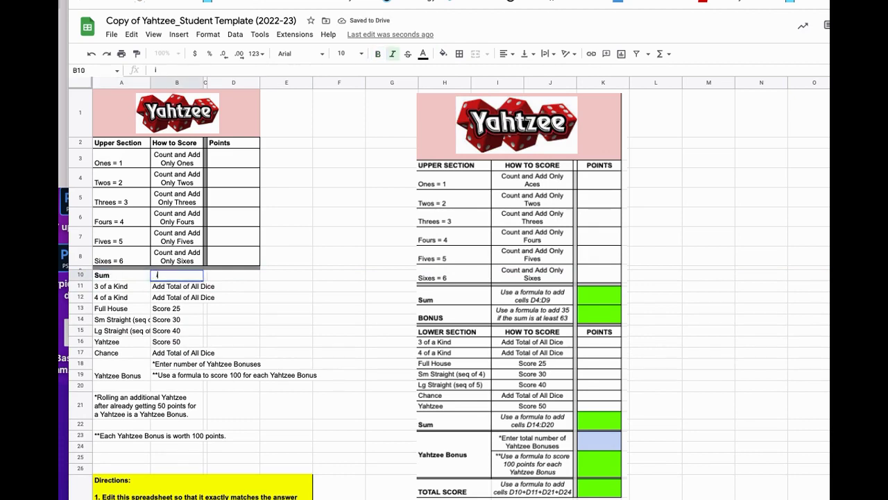
key(ctrl+i)
key(BackSpace)
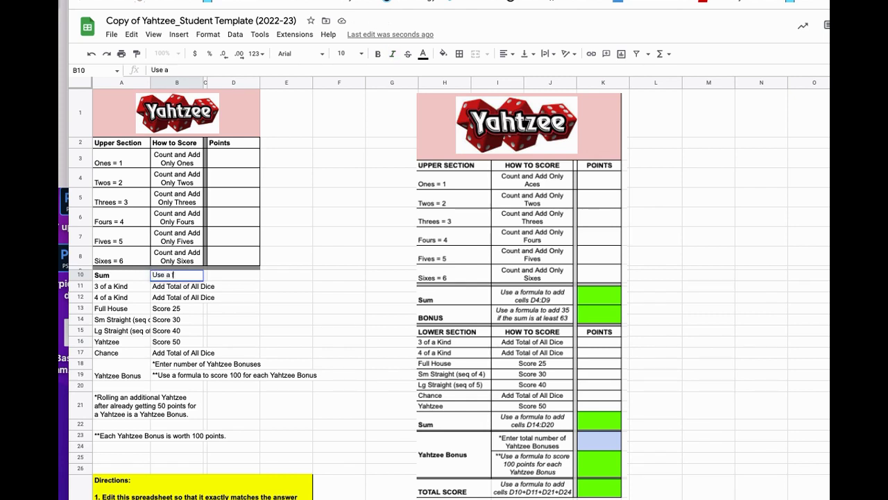
text(..)
key(Return)
- Italicize the scoring text in B10 and remove its trailing dots so it reads "Use a formula"
click(166, 278)
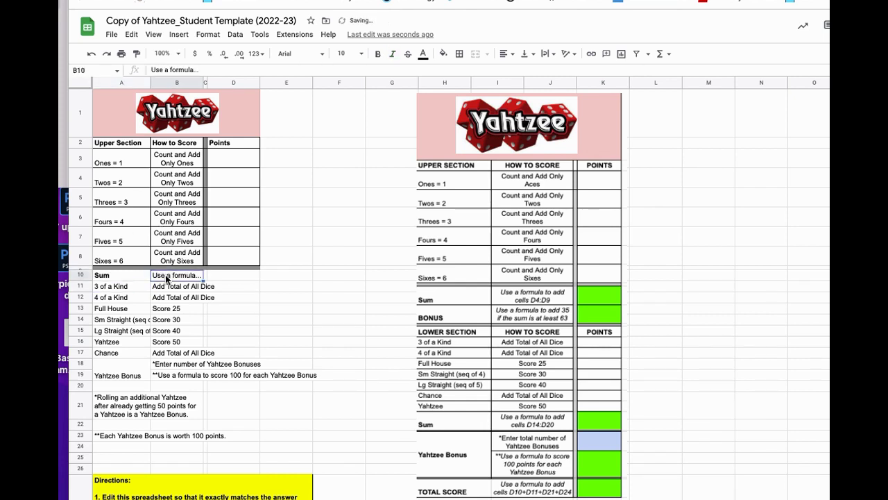
key(ctrl+i)
double_click(191, 279)
key(BackSpace)
key(BackSpace)
key(BackSpace)
key(Return)
key(Down)
key(Right)
key(Right)
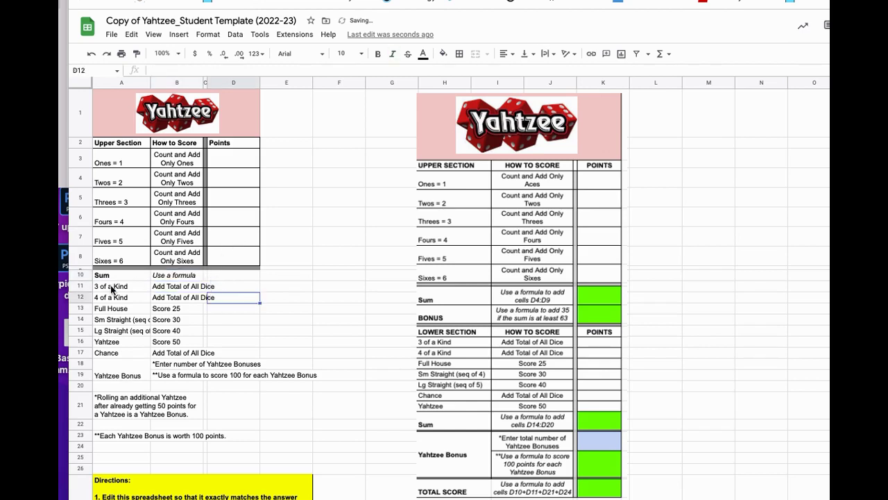
- Insert four empty rows between the Sum row and the 3 of a Kind row
right_click(77, 286)
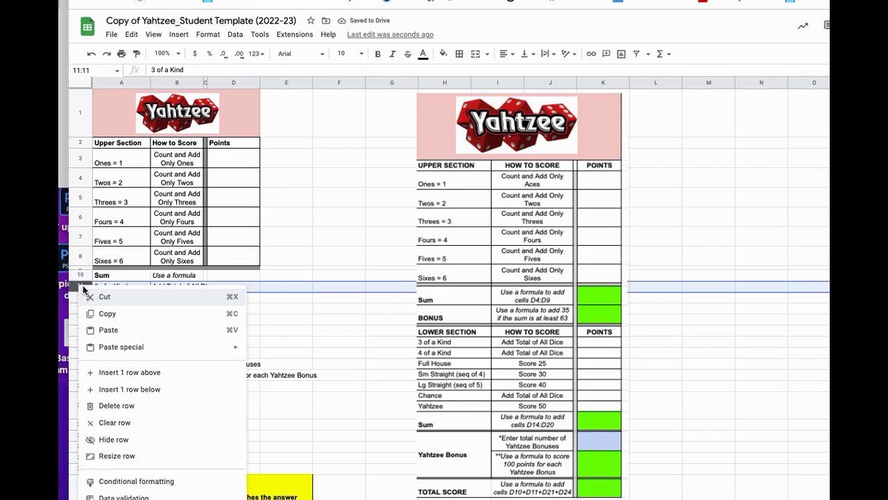
click(111, 370)
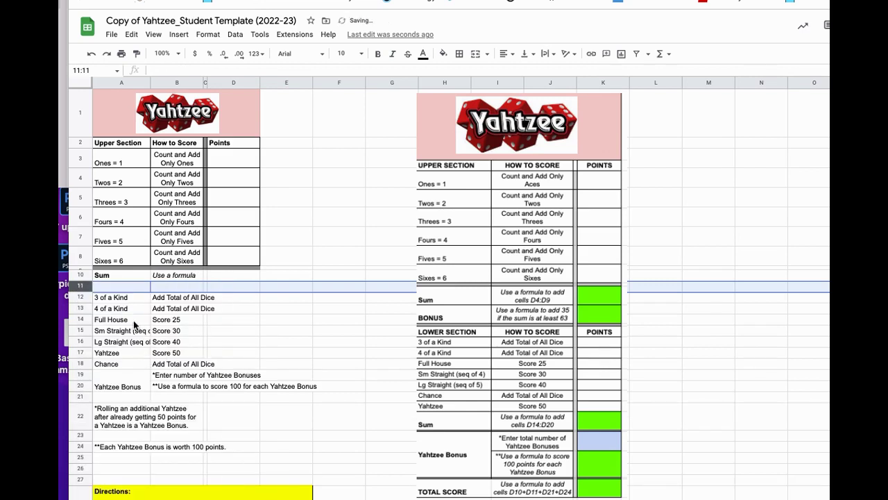
right_click(81, 288)
click(118, 372)
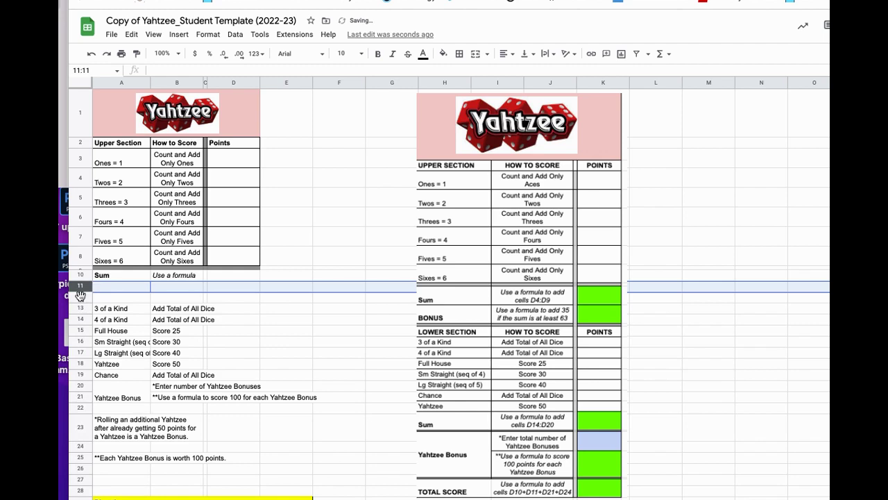
click(80, 297)
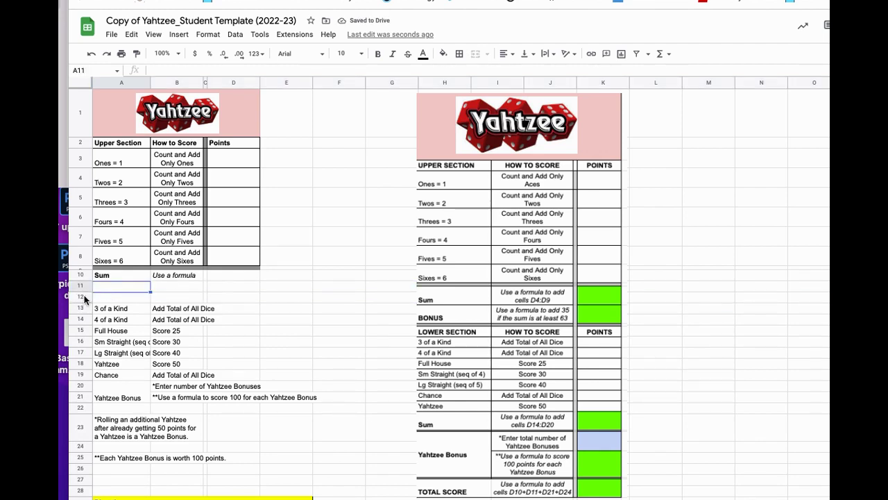
shift+click(84, 287)
right_click(85, 291)
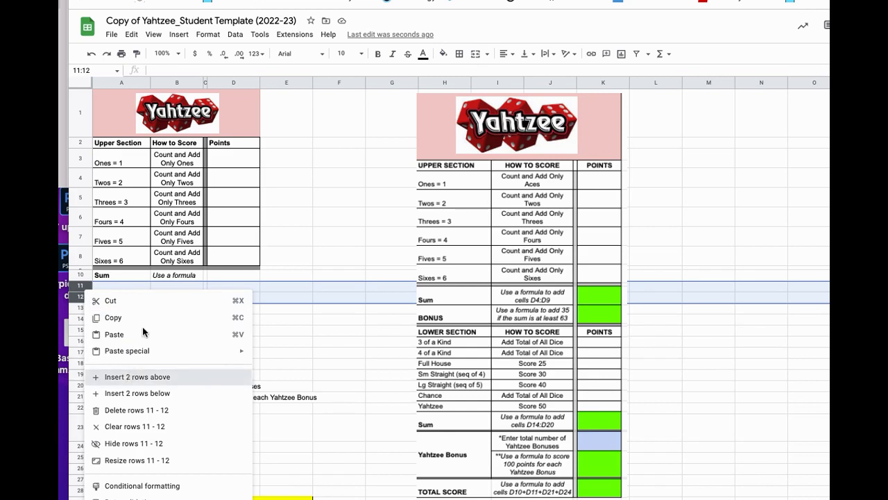
click(132, 377)
- Enter "BONUS" in capitals in A11 and make it bold
click(112, 287)
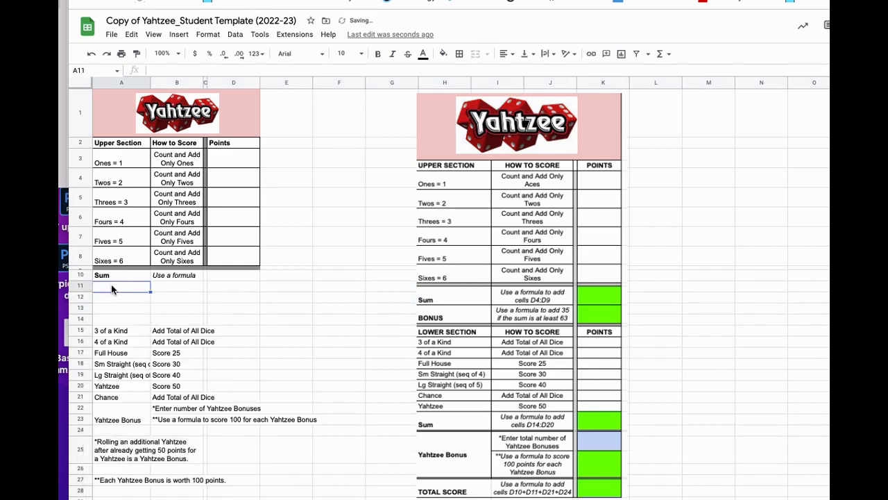
text(bonus)
key(Return)
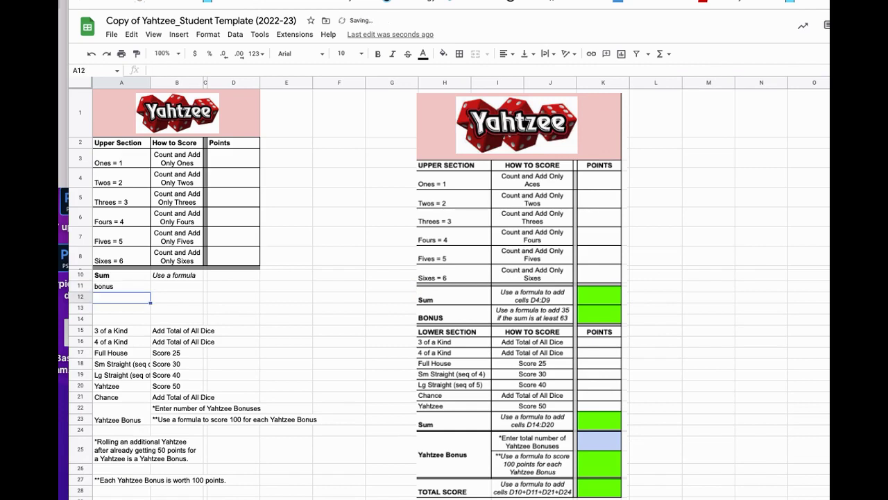
click(120, 285)
text(BONUS)
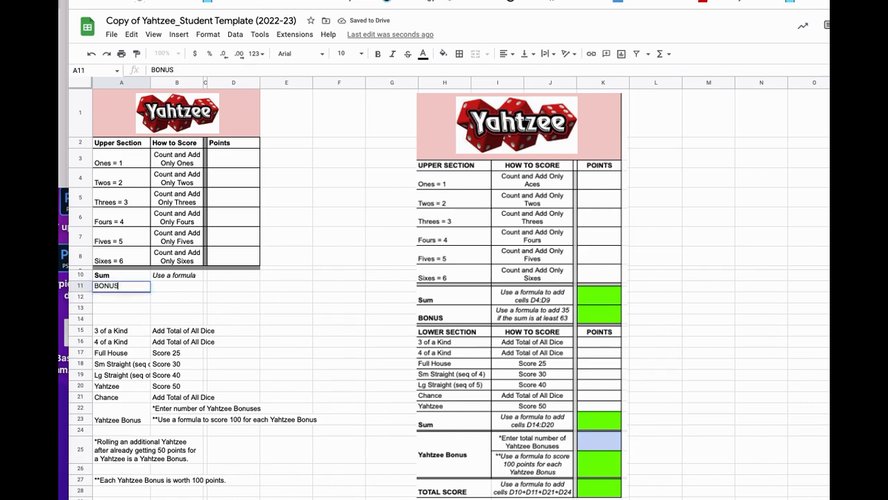
key(Return)
click(119, 285)
key(ctrl+b)
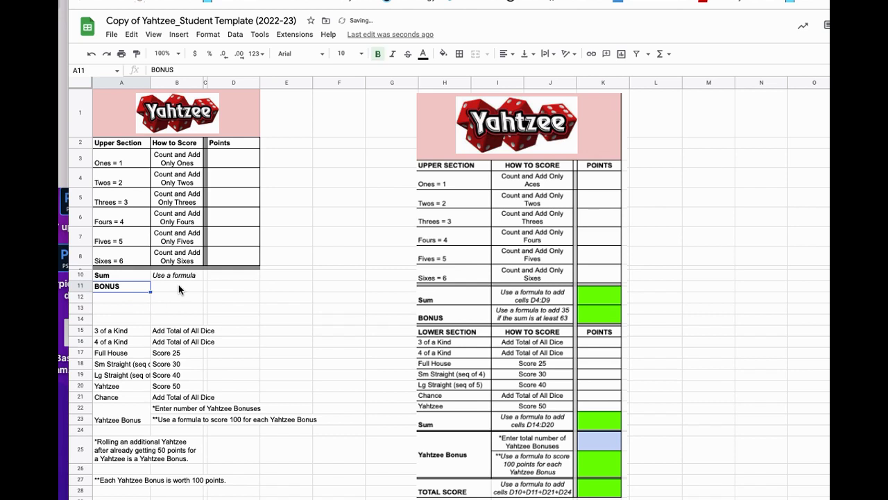
- Enter "Use a formula" in italics in B11 as the scoring text for the BONUS row
click(177, 290)
text(USE A)
key(BackSpace)
key(ctrl+i)
text(a fom)
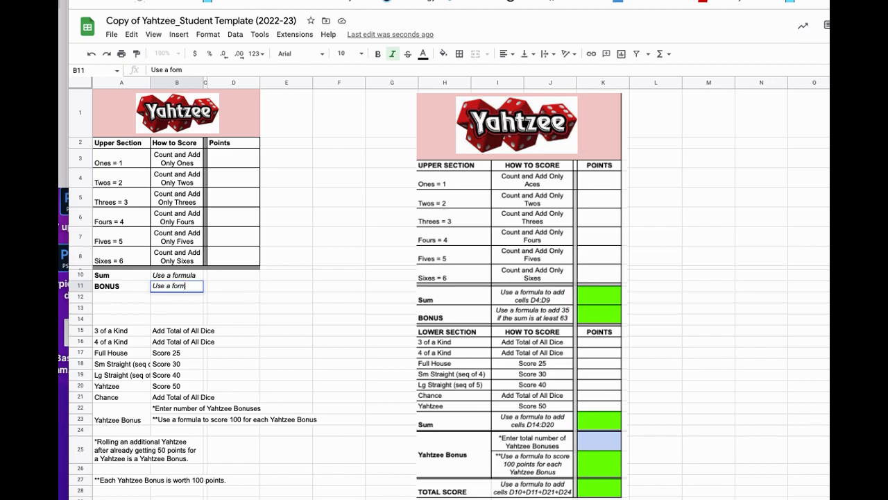
key(Return)
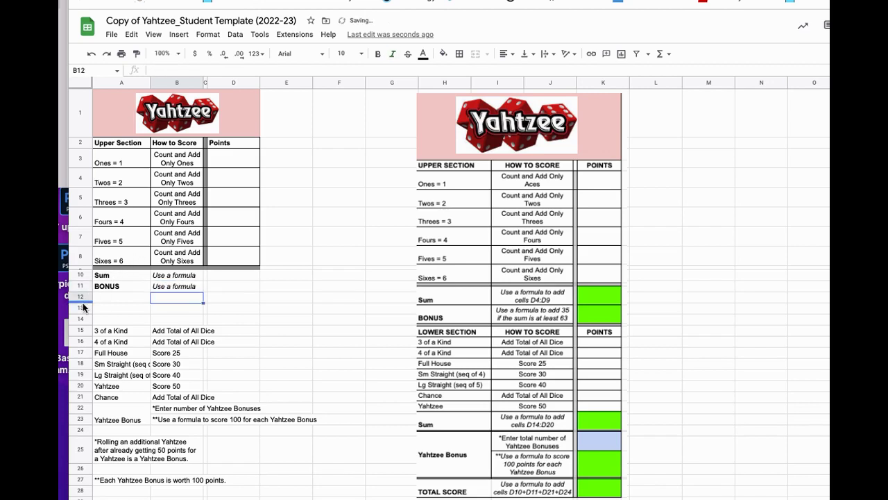
- Fill cells A12:D12 with dark gray and shrink row 12 to a thin divider
drag(114, 297, 238, 298)
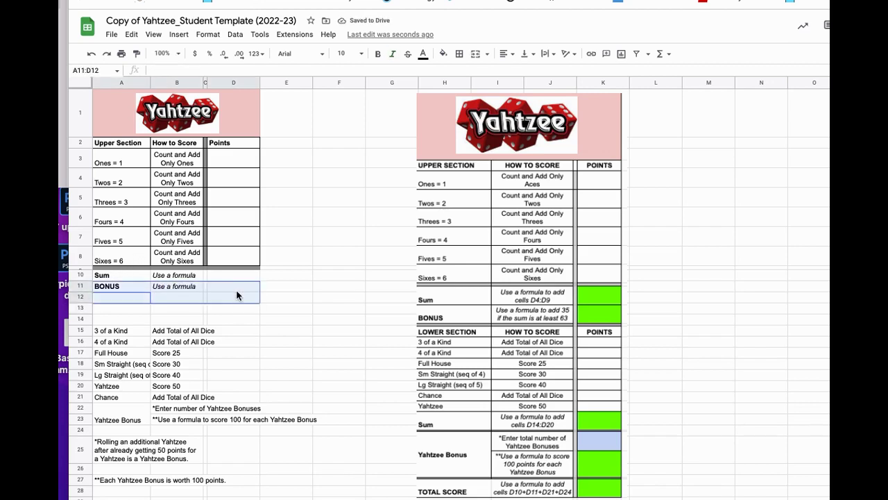
click(443, 54)
click(477, 93)
click(122, 319)
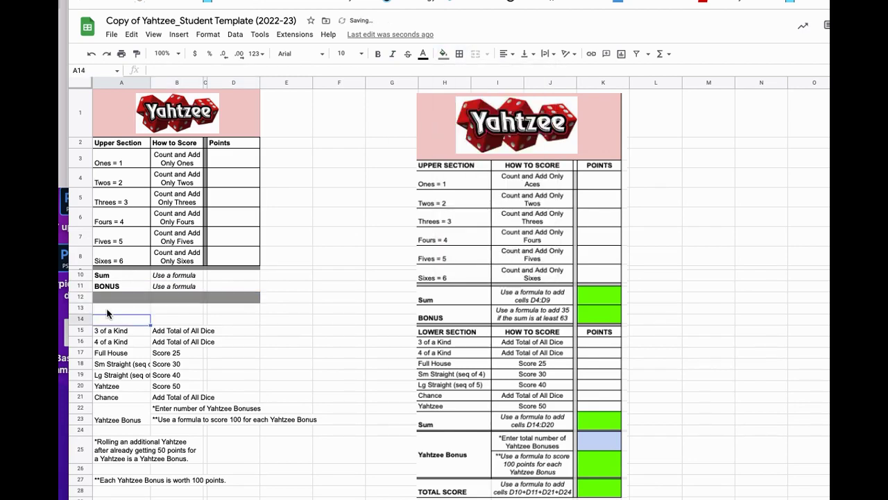
drag(83, 300, 220, 289)
- Apply all borders to the Sum and BONUS rows in A10:D11
click(197, 300)
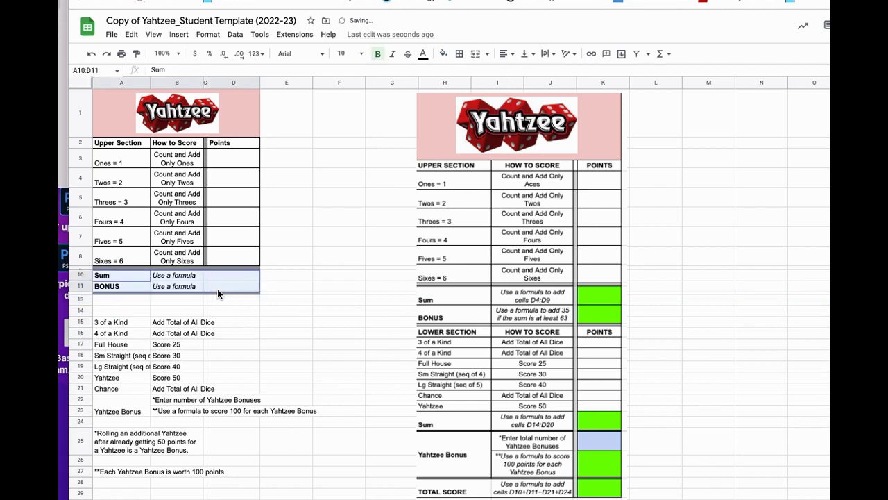
click(459, 53)
click(462, 73)
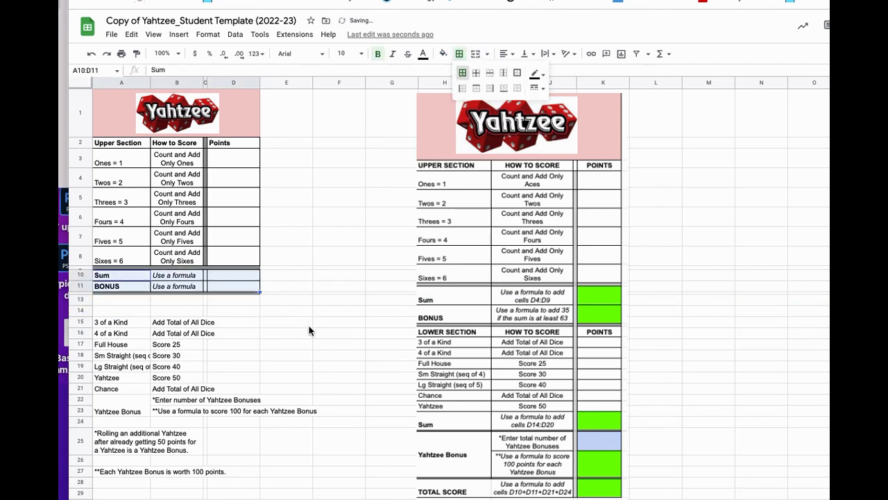
drag(286, 345, 286, 355)
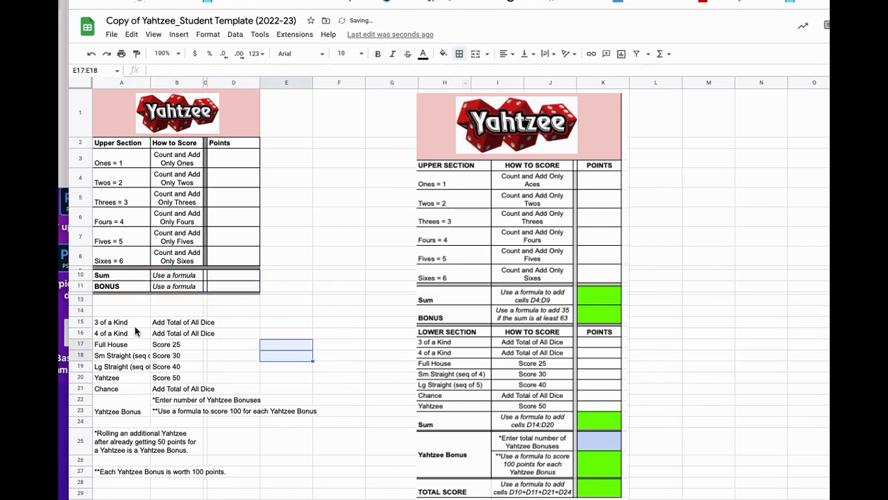
- Copy the dark gray divider formatting from C8 onto C10:C11
click(205, 277)
click(206, 262)
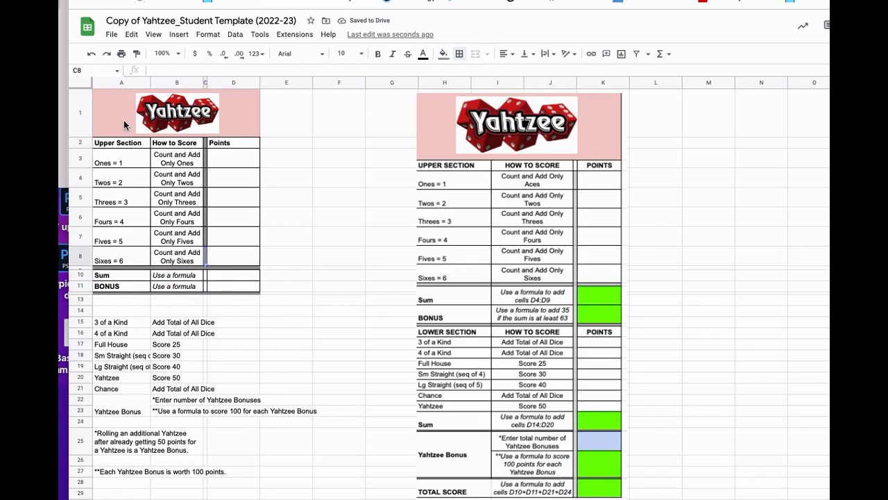
click(136, 53)
drag(206, 278, 206, 288)
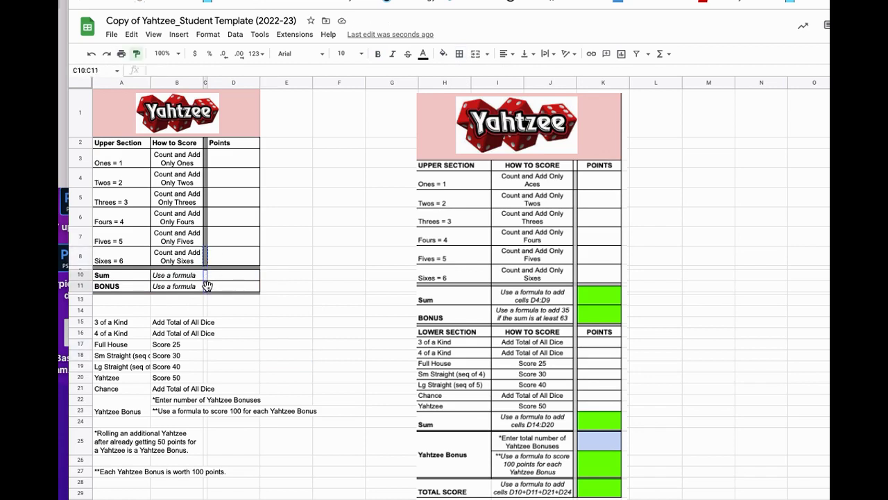
click(183, 312)
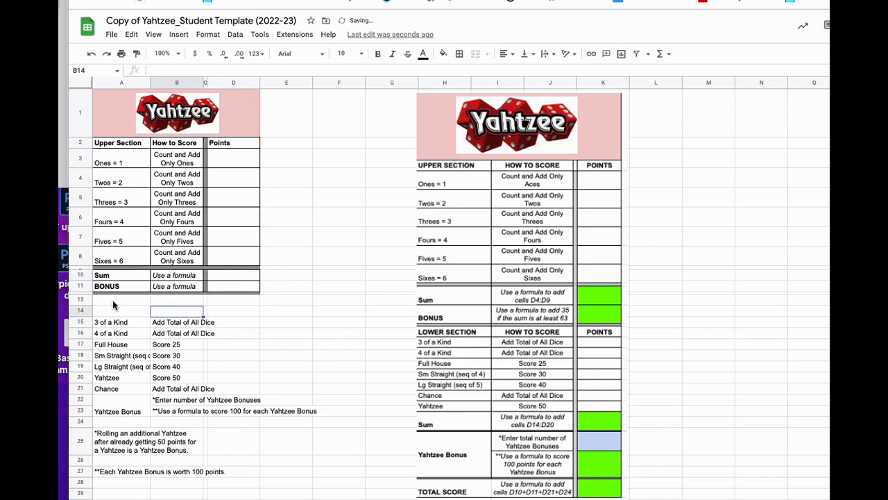
- Copy the BONUS cell into A13 to reuse its formatting and replace its text with "LOWER SECTION"
click(113, 299)
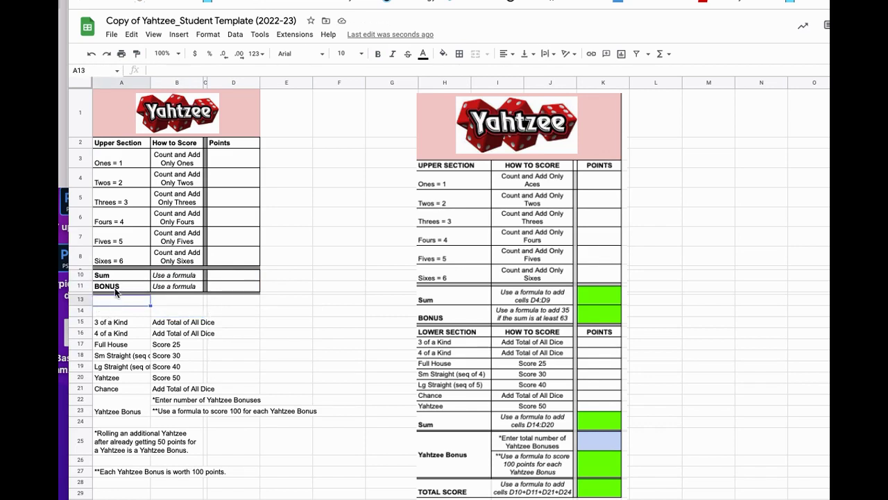
click(114, 287)
key(ctrl+c)
click(120, 304)
key(ctrl+v)
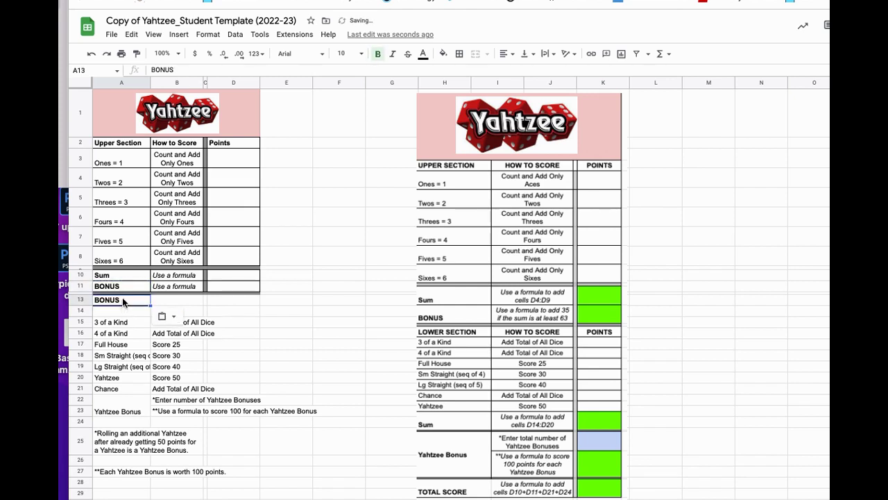
text(L)
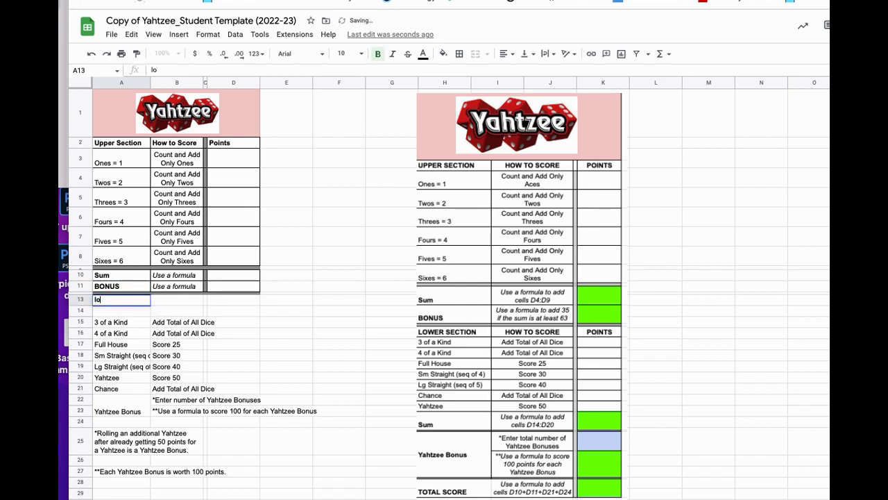
text(OEW)
key(BackSpace)
key(BackSpace)
key(BackSpace)
text(WEWER SECTION)
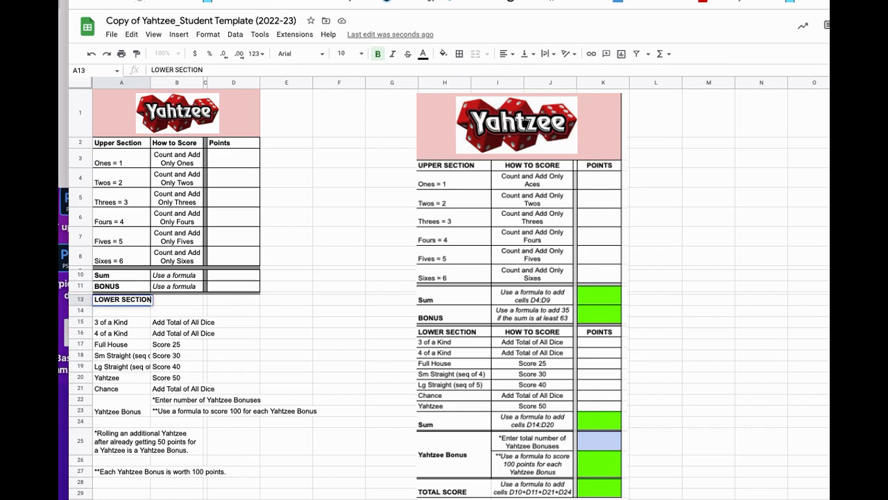
key(Tab)
- Enter the header "HOW TO SCORE" in bold in B13
text(HO)
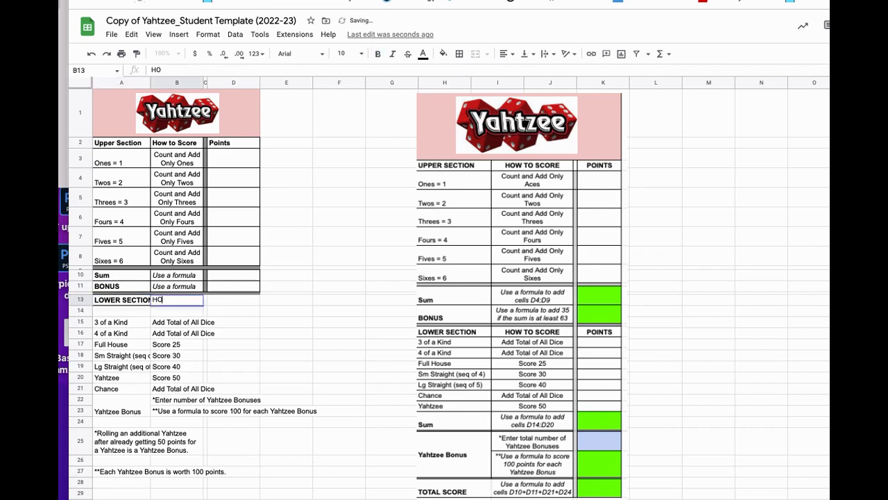
key(BackSpace)
key(BackSpace)
key(ctrl+b)
text(HOW TO SCORE)
key(Tab)
text(POINTS)
key(BackSpace)
key(BackSpace)
key(BackSpace)
key(BackSpace)
key(BackSpace)
key(BackSpace)
- Enter the header "POINTS" in D13
key(Tab)
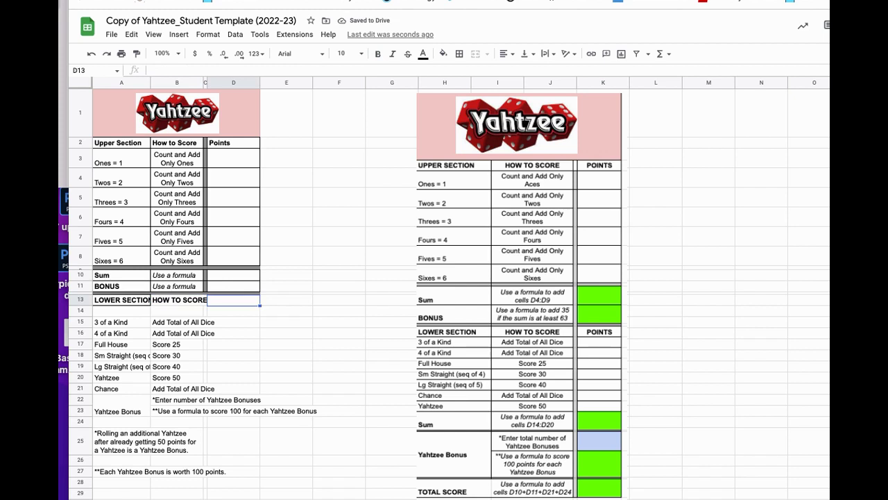
text(POINTS)
key(Return)
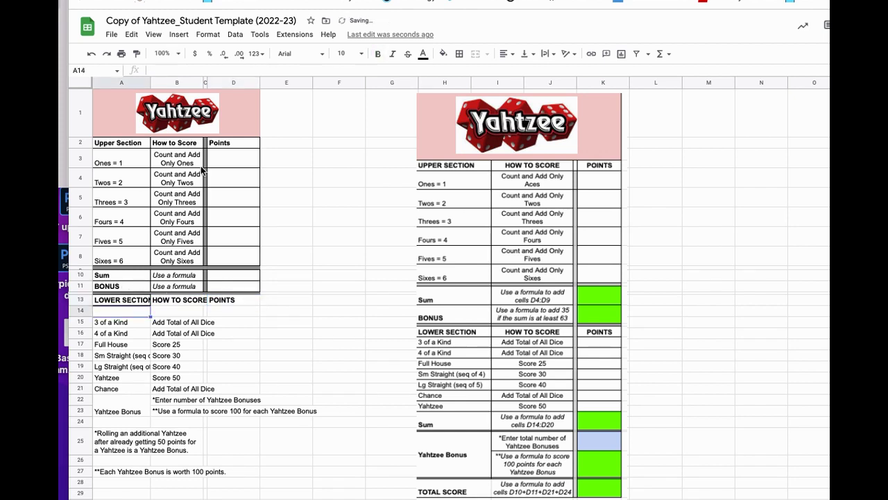
- Resize column B to fit "Add Total of All Dice" on one line and widen column A to fit "LOWER SECTION"
double_click(204, 86)
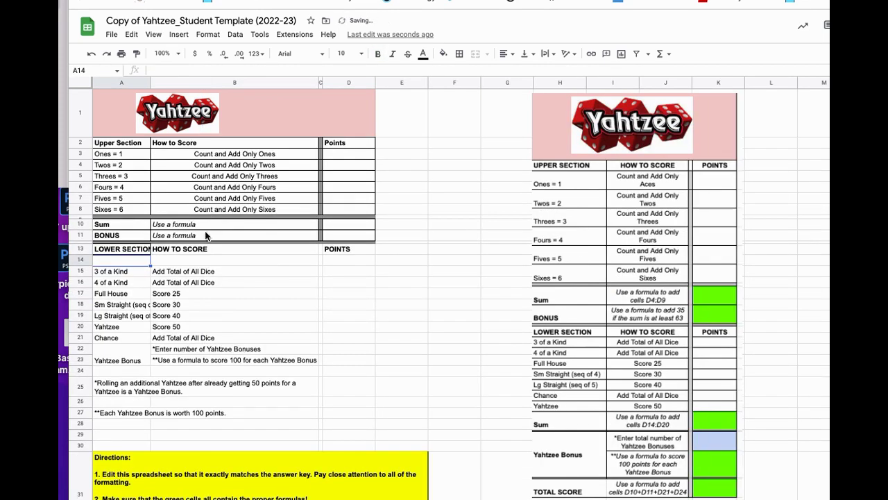
drag(320, 82, 215, 82)
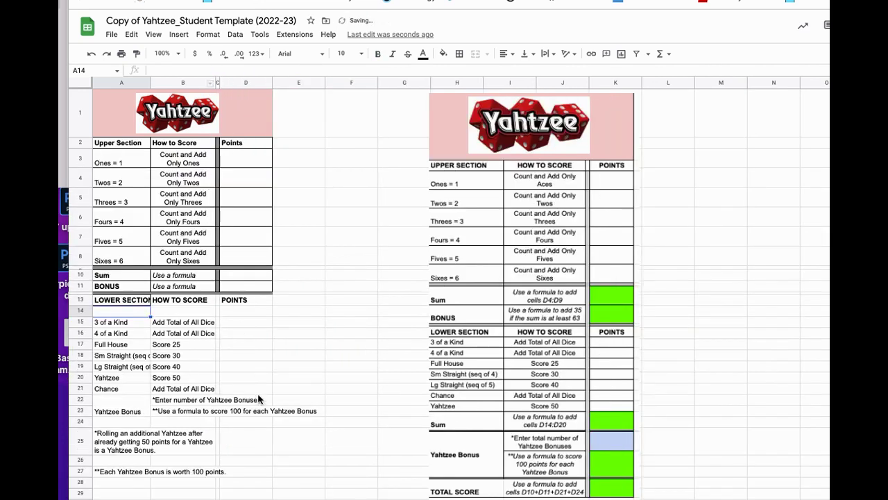
click(251, 379)
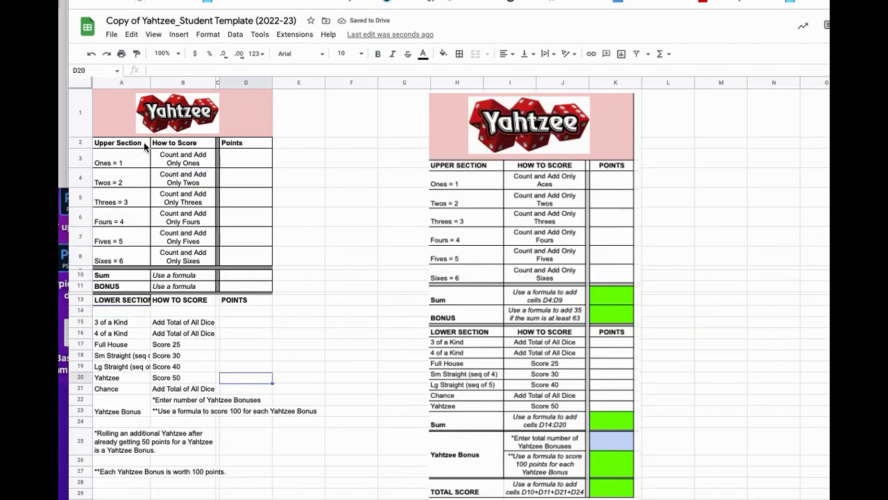
drag(150, 82, 156, 138)
click(163, 335)
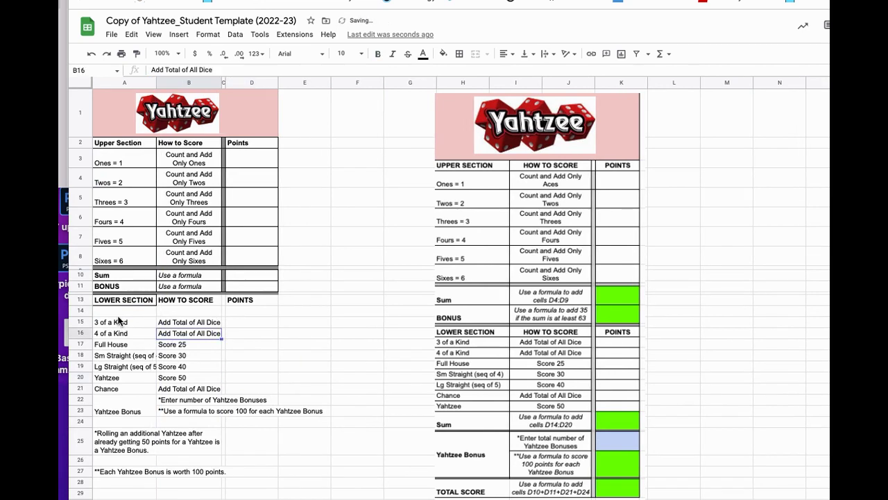
- Delete the empty row 14 below the LOWER SECTION header
click(104, 310)
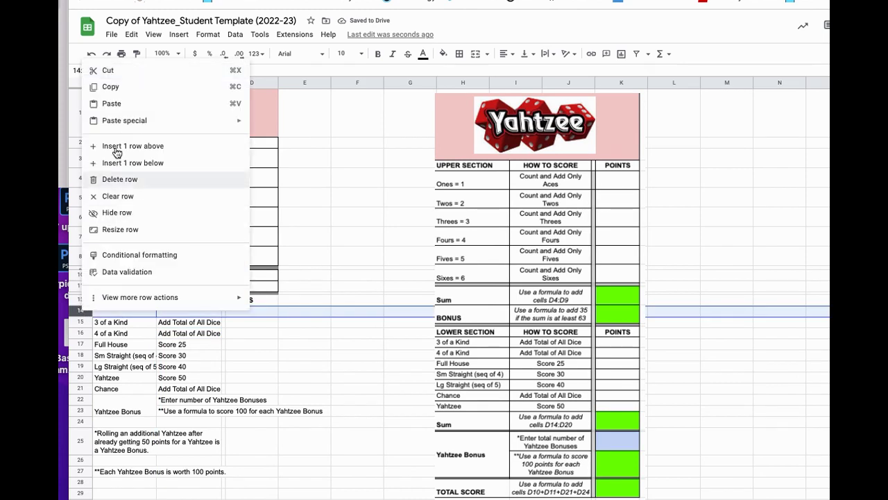
click(116, 179)
click(204, 334)
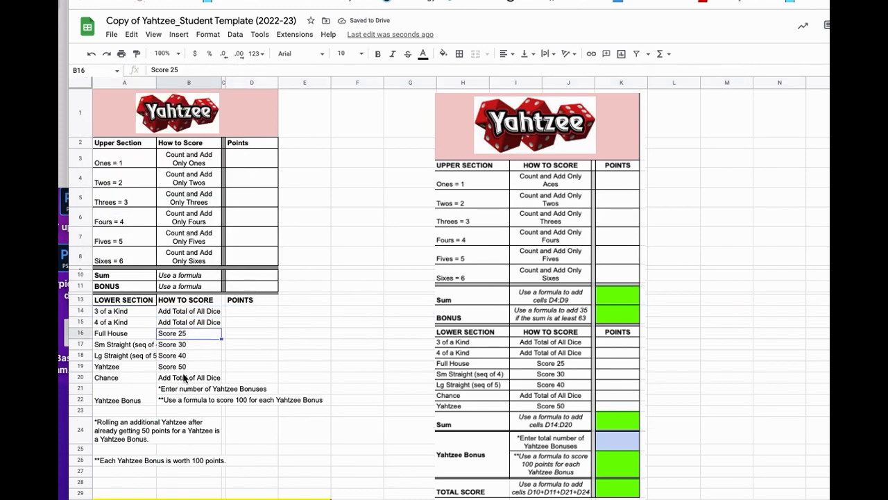
- Apply all borders to the lower section range A13:D22
drag(186, 367, 254, 402)
click(184, 321)
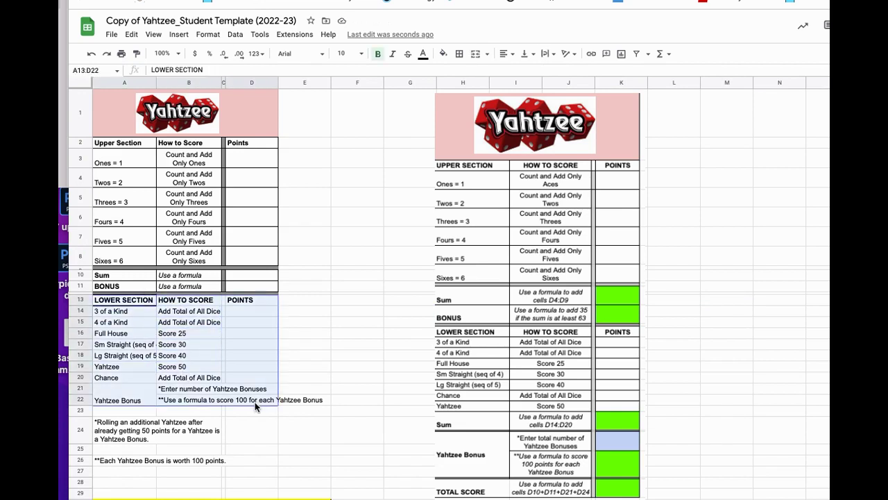
click(459, 54)
click(461, 78)
click(283, 348)
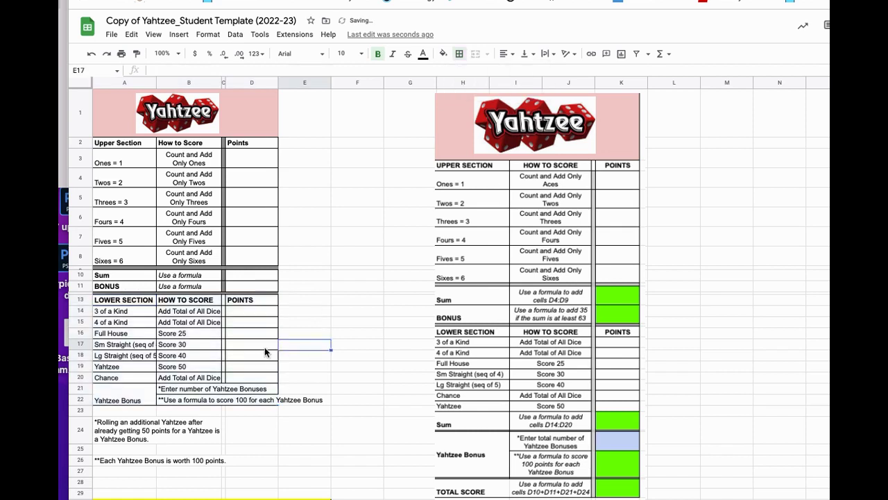
- Set text wrapping to Wrap for the entire sheet
drag(199, 319, 203, 402)
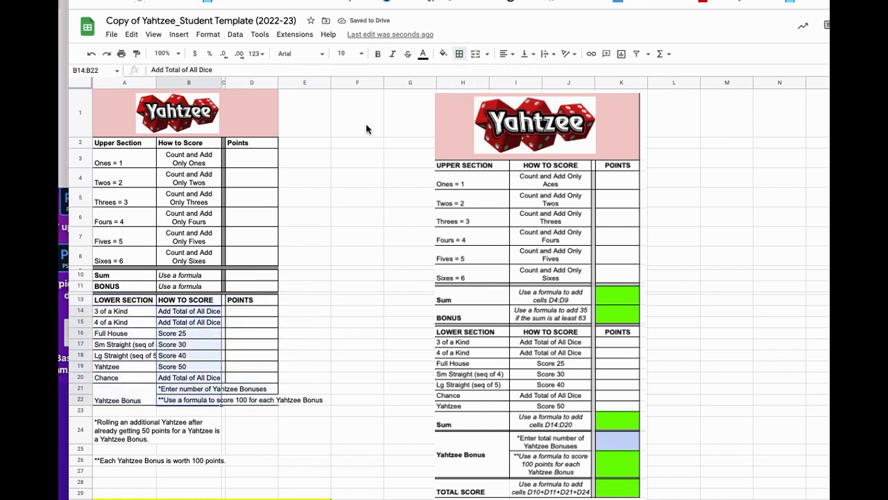
click(80, 79)
click(547, 53)
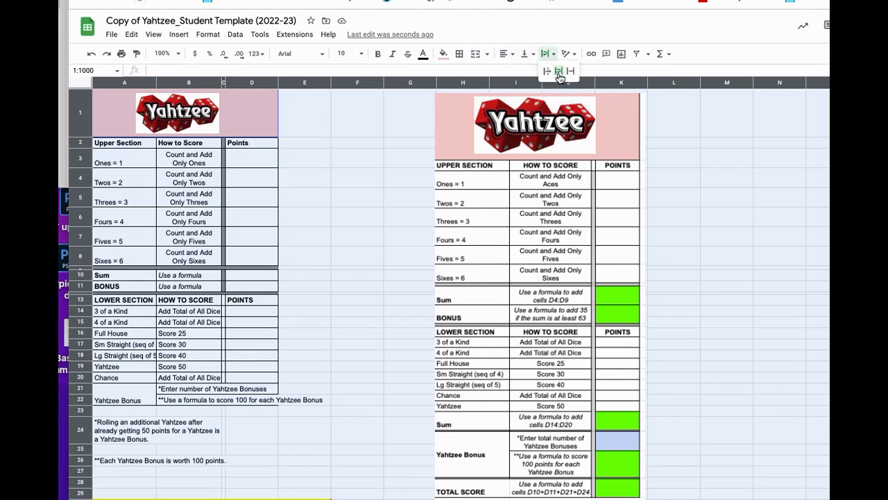
click(559, 71)
click(357, 350)
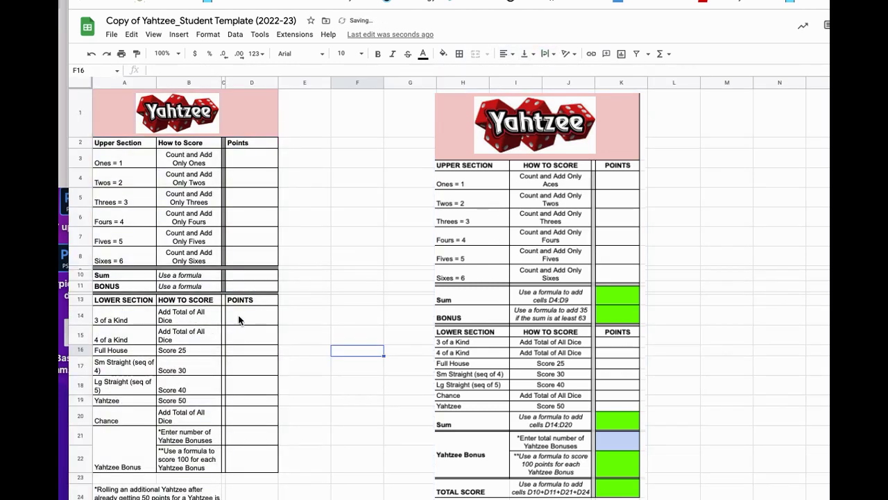
- Copy the gray divider formatting from C11 down column C alongside the lower section, through row 22
click(224, 286)
click(137, 54)
drag(222, 303, 224, 467)
- Center the header text horizontally in A13:D13 and A2:D2
drag(247, 300, 145, 302)
click(505, 53)
click(516, 74)
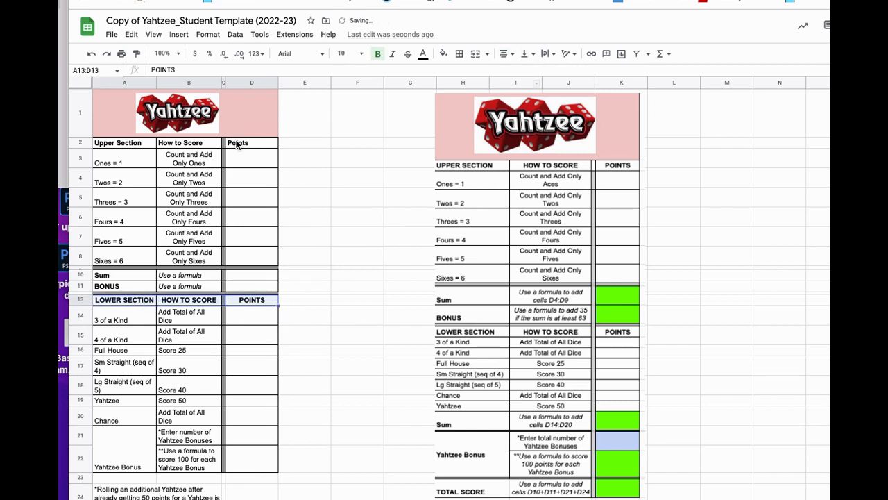
drag(237, 144, 125, 143)
click(517, 73)
click(357, 351)
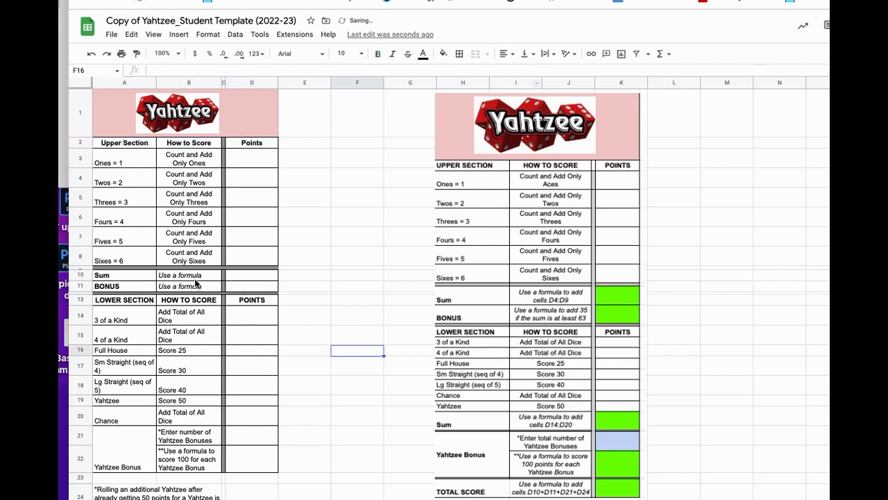
- Fill the Sum and BONUS points cells D10:D11 with bright green and make rows 10 and 11 taller
drag(245, 275, 245, 288)
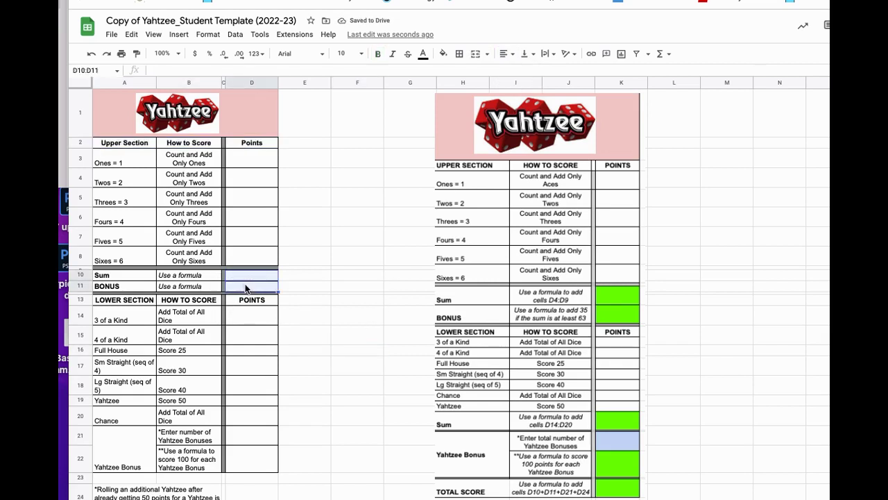
click(443, 54)
click(490, 106)
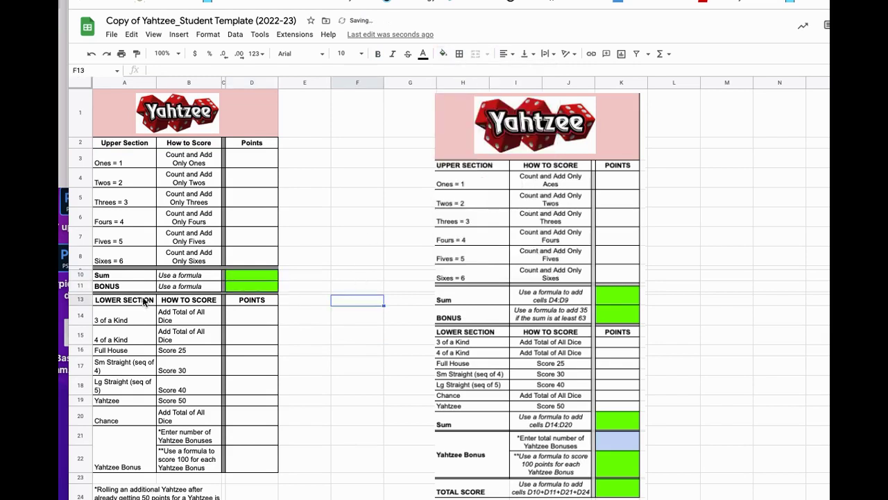
drag(79, 275, 80, 290)
click(292, 377)
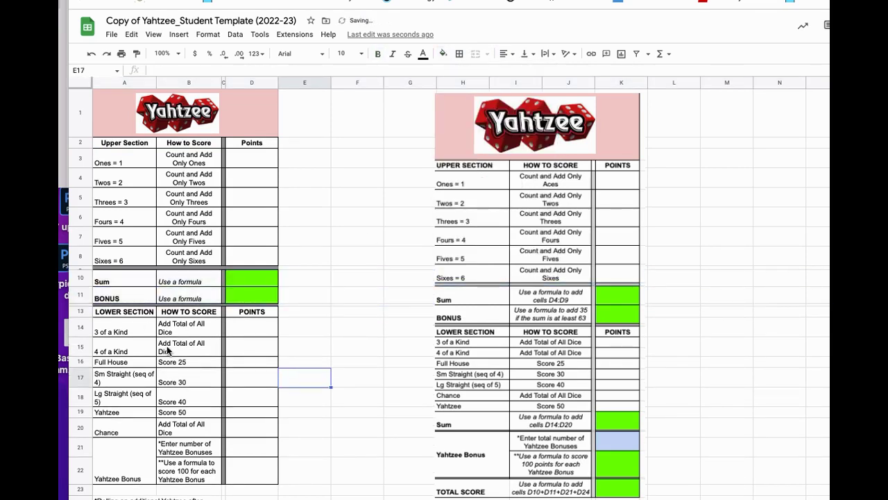
- Widen column A so that "Sm Straight (seq of 4)" in A17 fits on one line
scroll(170, 351, down, 2)
click(238, 300)
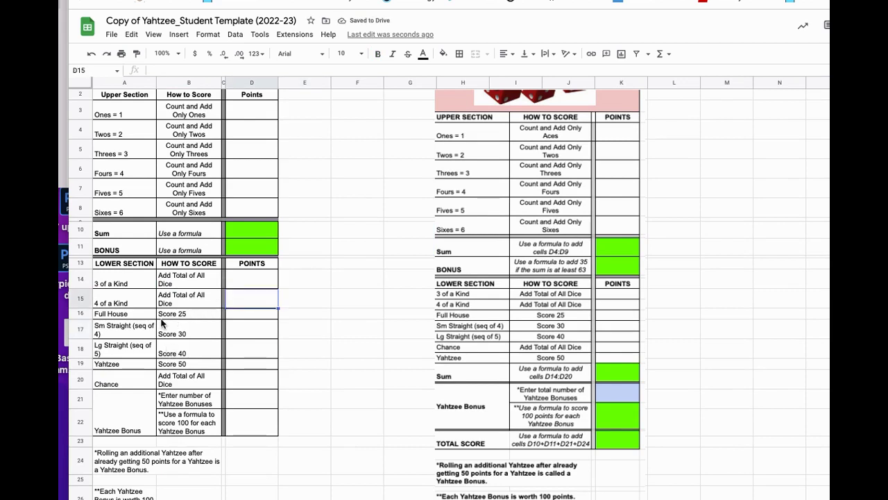
click(123, 328)
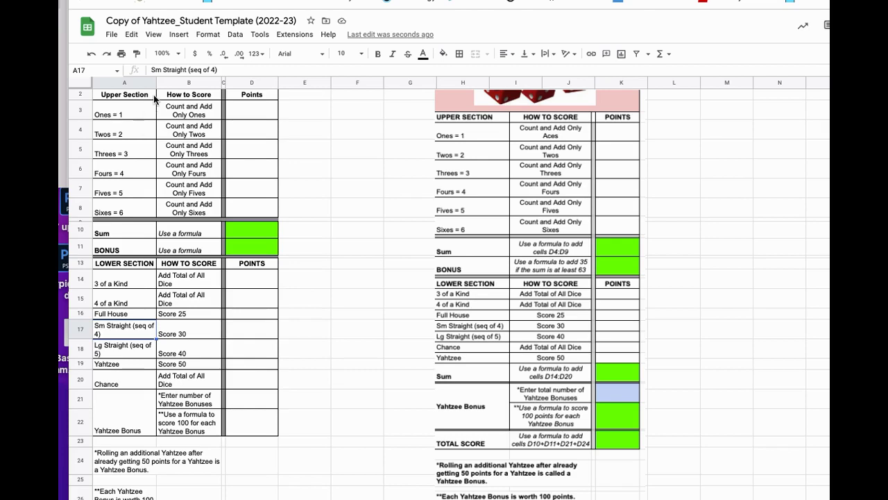
drag(156, 82, 164, 108)
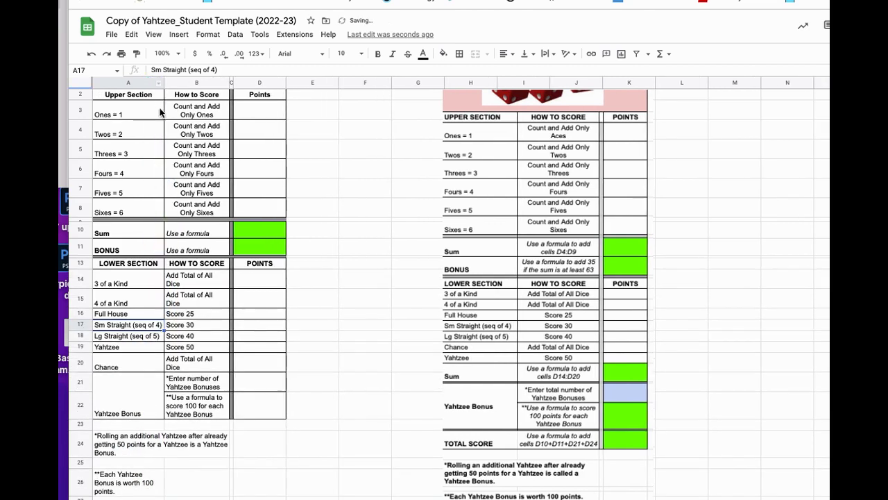
- Insert a blank row above the lower section's Yahtzee row 19
click(136, 348)
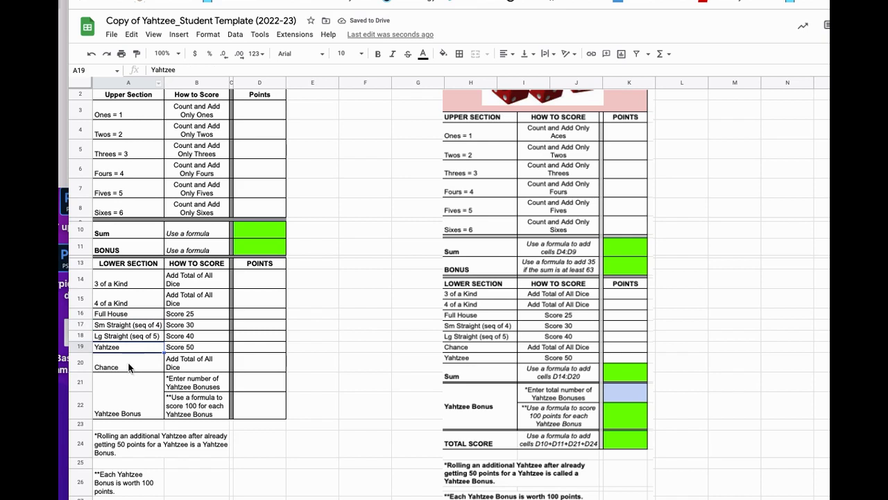
click(130, 367)
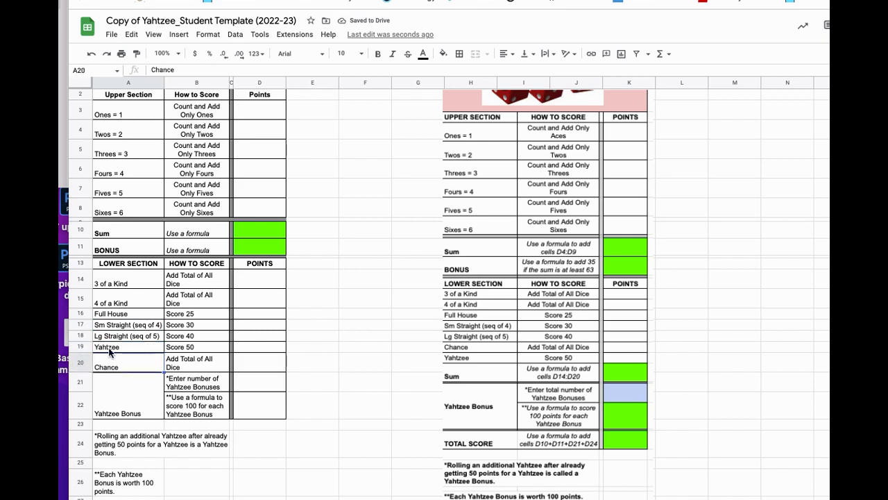
click(111, 351)
click(123, 365)
click(111, 339)
click(80, 346)
right_click(79, 347)
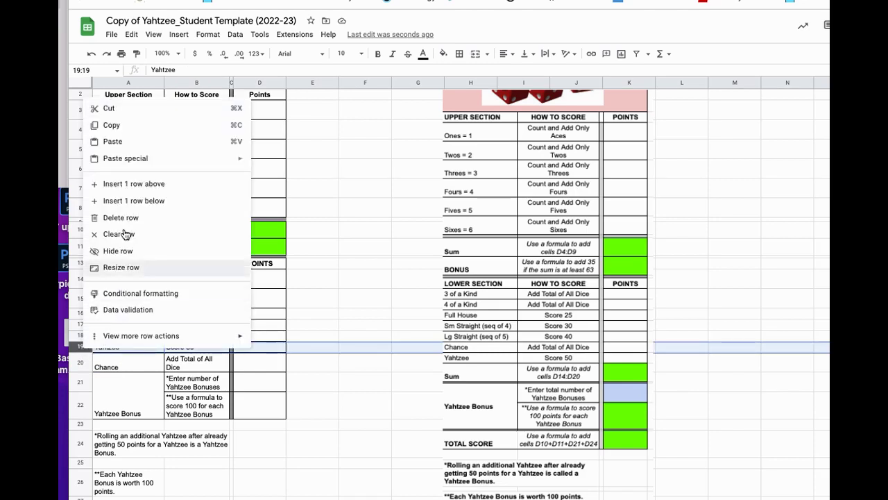
click(116, 186)
- Move the Chance label and its scoring text from A21:B21 into the blank cells A19:B19
drag(189, 376, 144, 370)
key(ctrl+x)
click(122, 348)
key(ctrl+v)
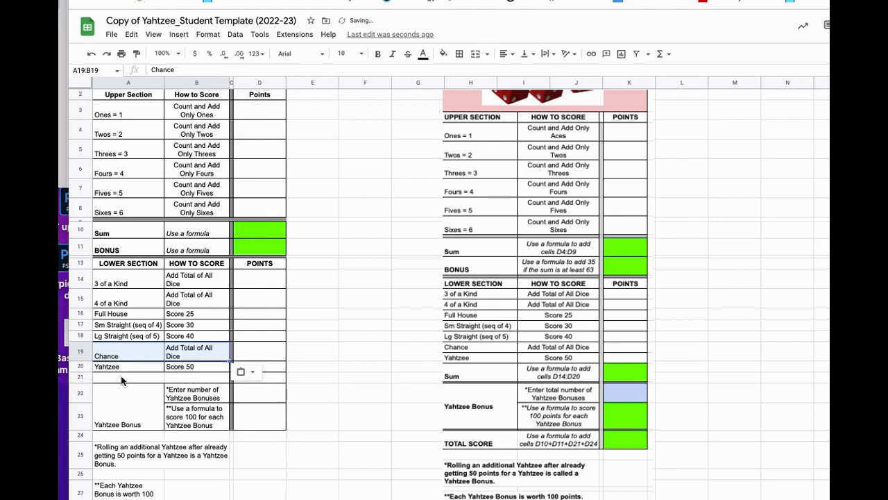
- Enter the label "Sum" in bold in A21
click(122, 376)
click(116, 355)
click(118, 367)
click(118, 378)
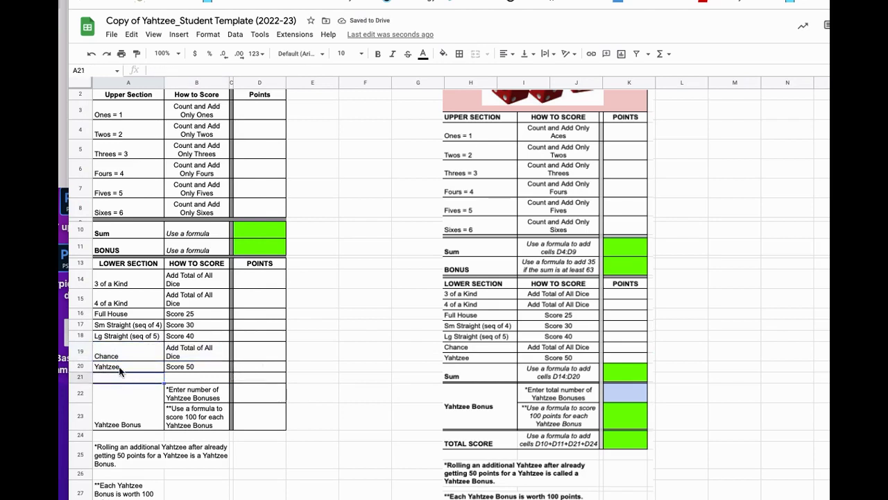
key(ctrl+b)
text(SUM)
key(BackSpace)
text(SU)
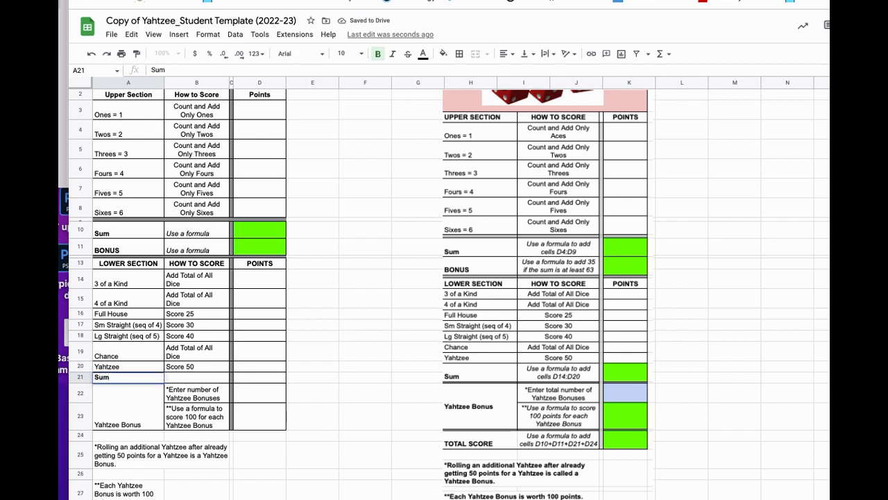
- Enter "Use a formula" in italics in B21
key(Tab)
key(ctrl+i)
text(Use a formu)
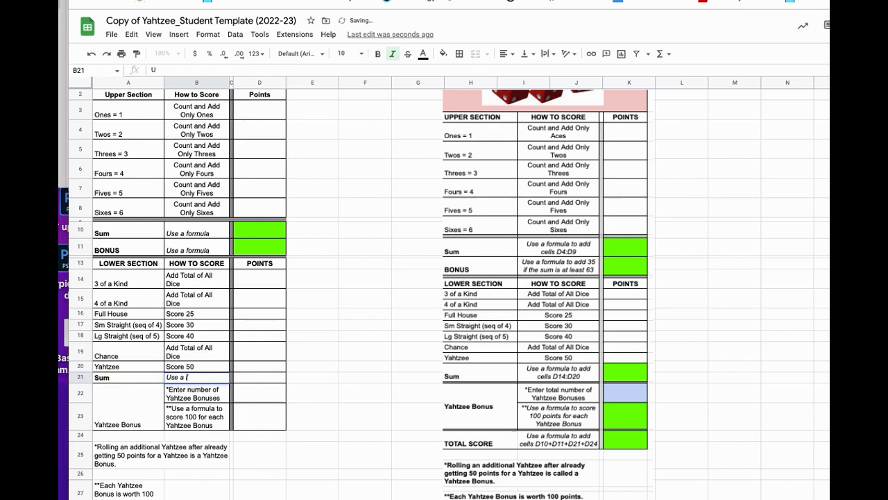
key(Return)
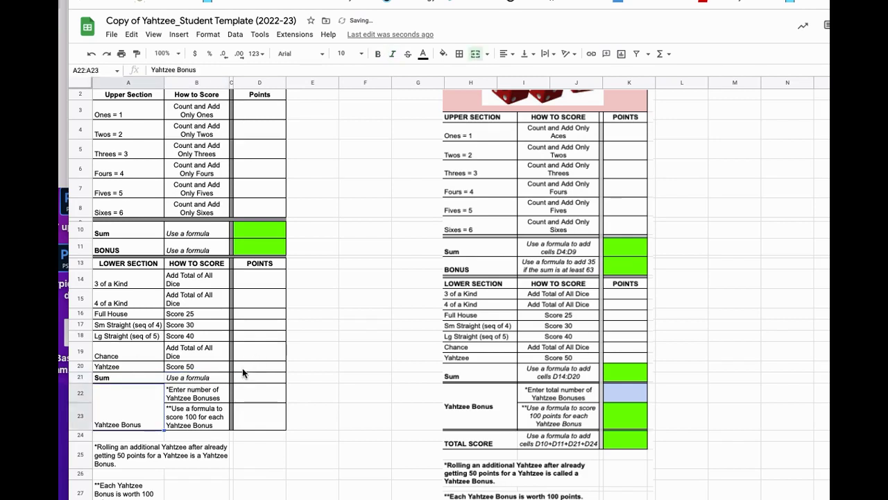
- Copy the green formatting from D11 onto the Sum points cell D21 and make row 21 taller
click(244, 377)
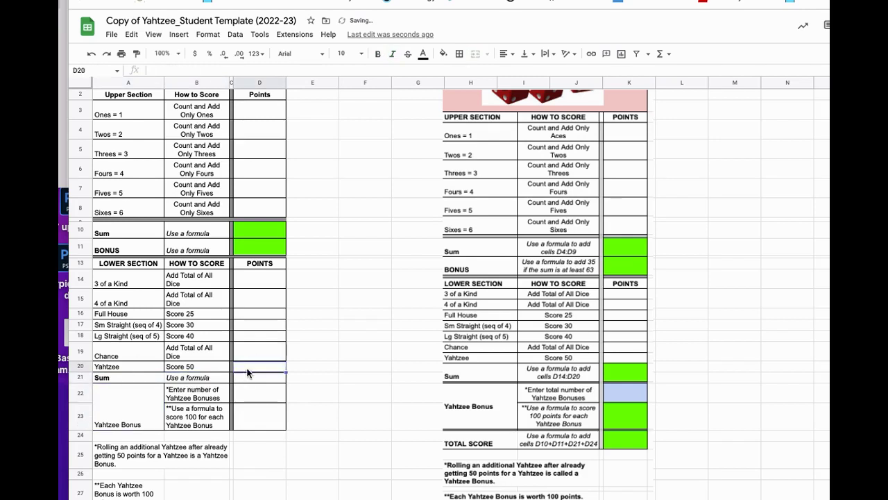
click(260, 250)
click(136, 54)
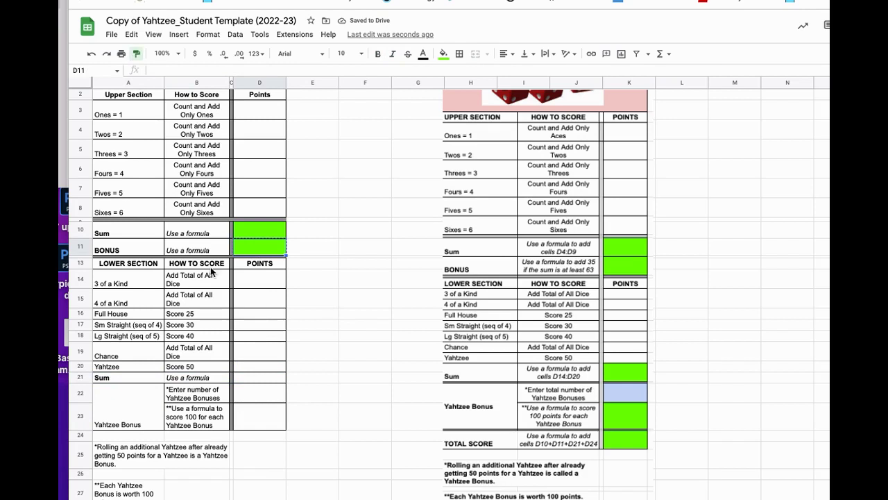
click(254, 377)
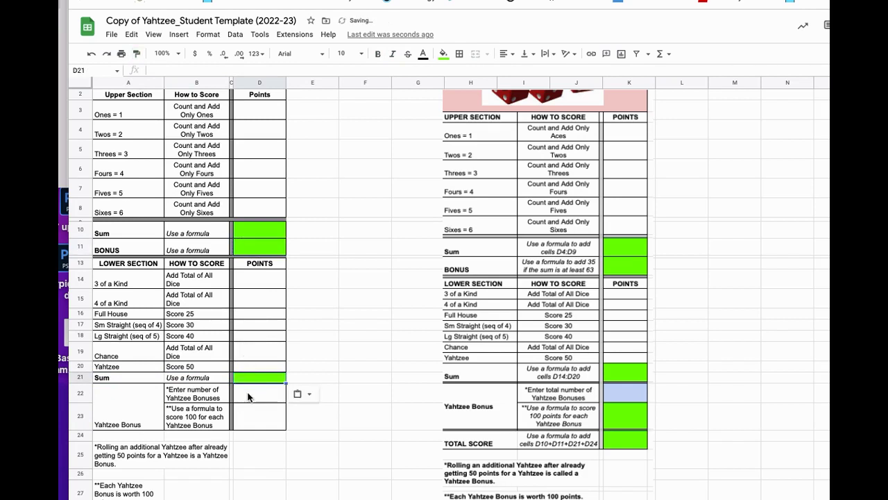
click(120, 408)
drag(75, 382, 74, 391)
click(250, 408)
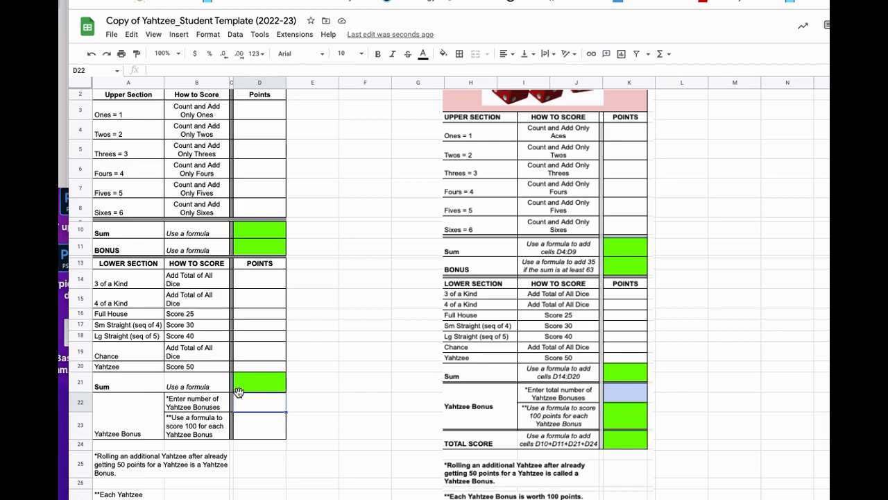
- Compare the lower section labels in column A, from 3 of a Kind to Yahtzee Bonus, with the answer key
click(119, 283)
click(121, 300)
click(122, 314)
click(123, 327)
click(124, 336)
click(124, 347)
click(131, 368)
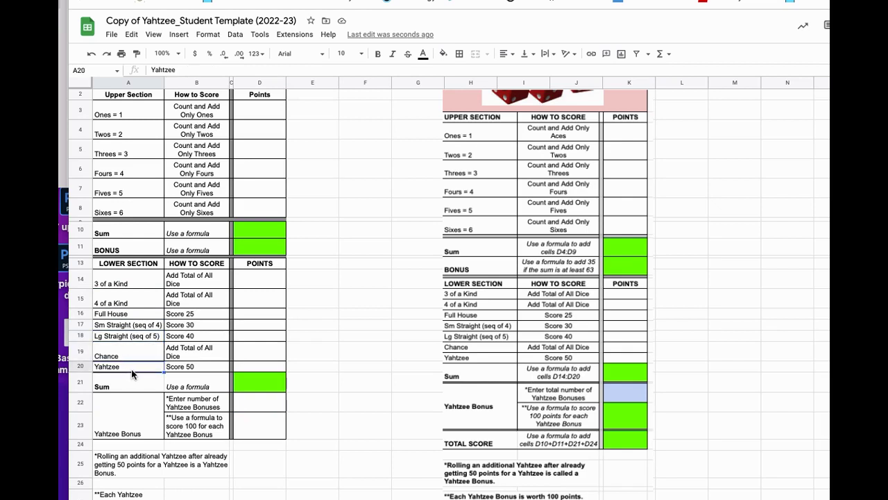
click(129, 378)
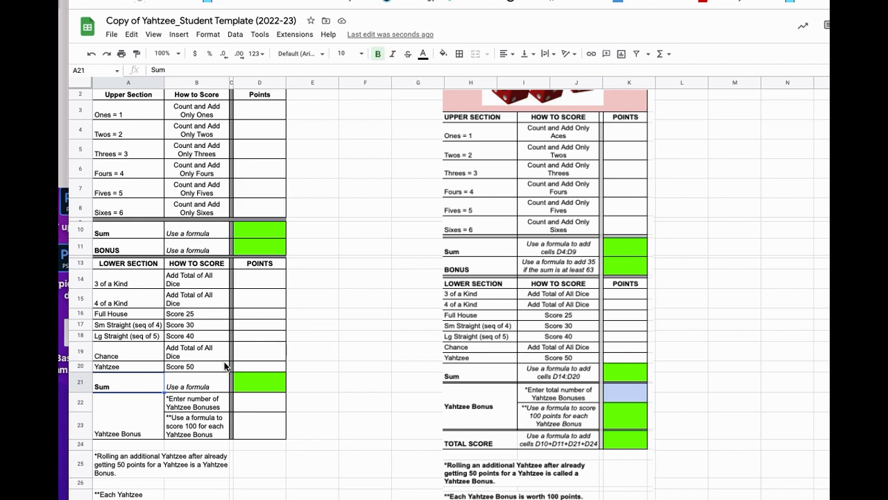
click(137, 418)
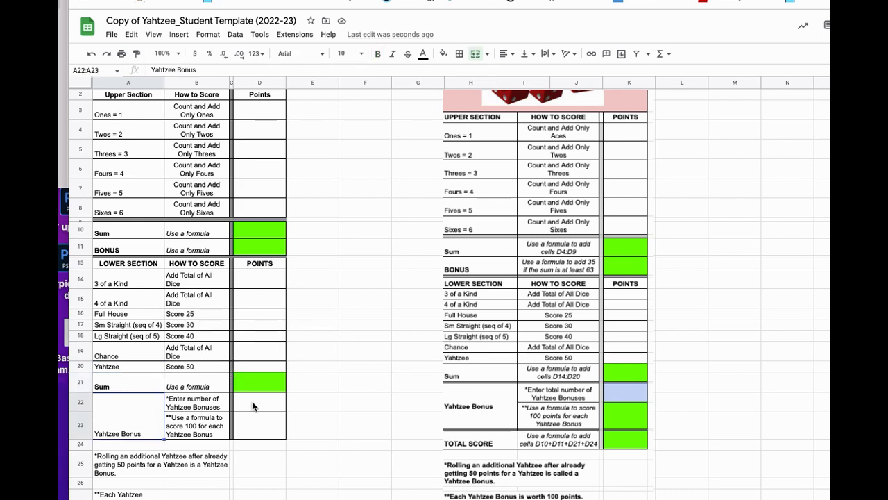
- Fill the Yahtzee bonus count cell D22 with light blue to match the answer key
click(255, 406)
click(442, 54)
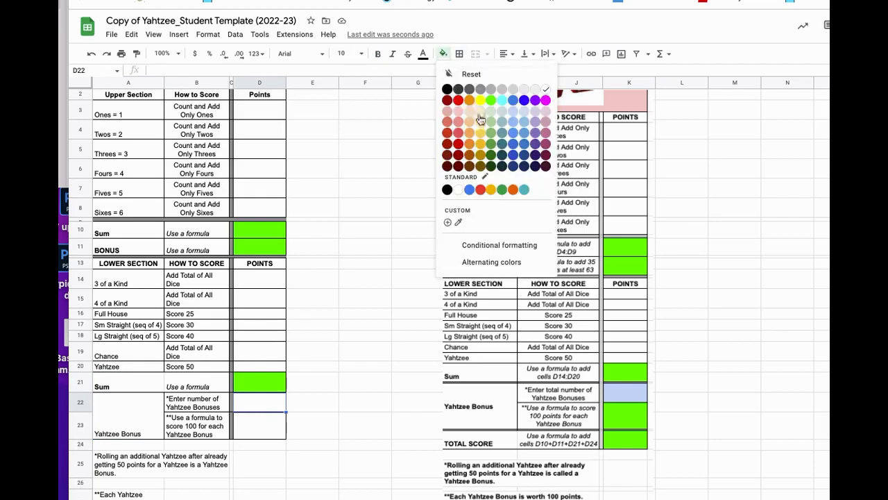
click(512, 111)
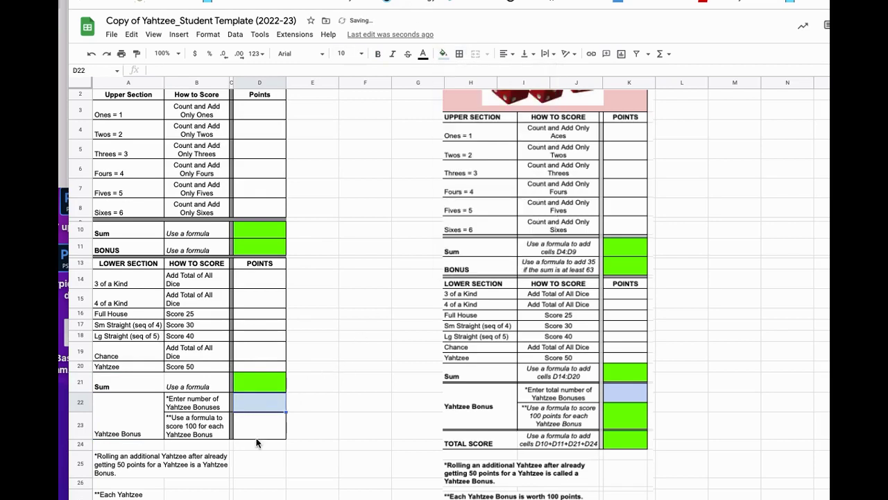
- Copy the green formatting from the Sum points cell D21 onto the Yahtzee Bonus points cell D23
click(122, 428)
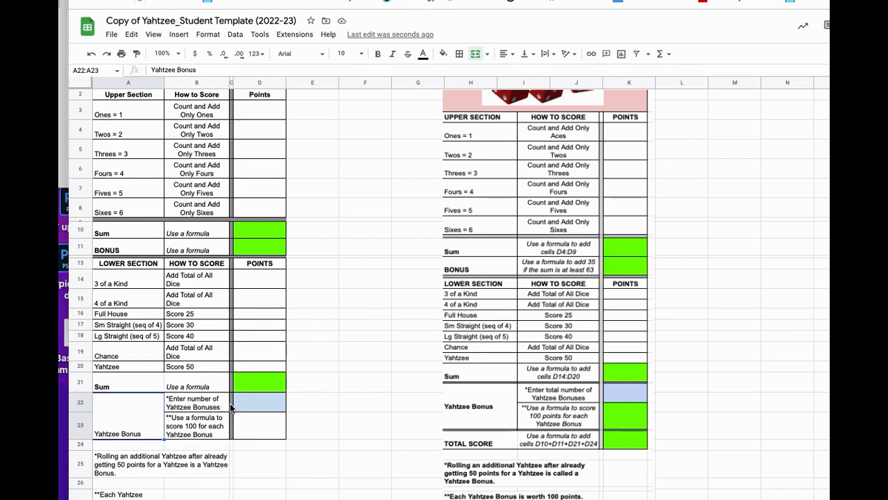
click(206, 431)
click(260, 429)
click(262, 387)
click(137, 53)
click(254, 436)
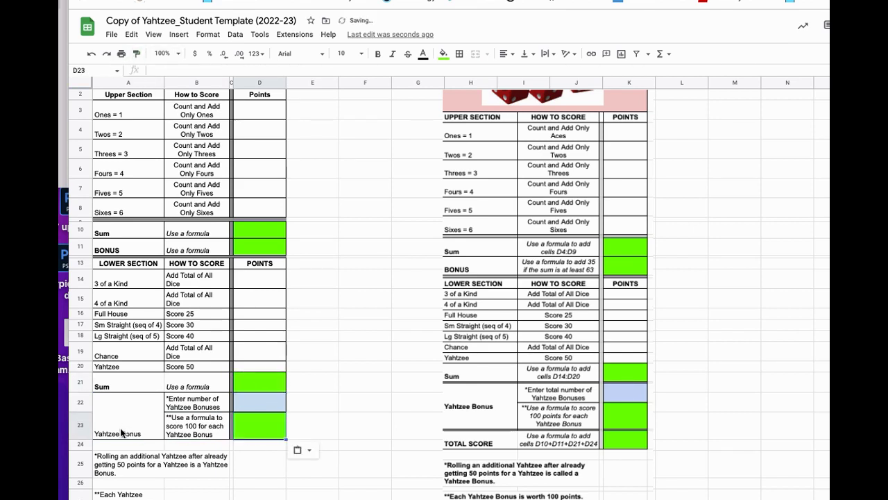
- Enter the label "Total Score" in bold in A24
click(116, 445)
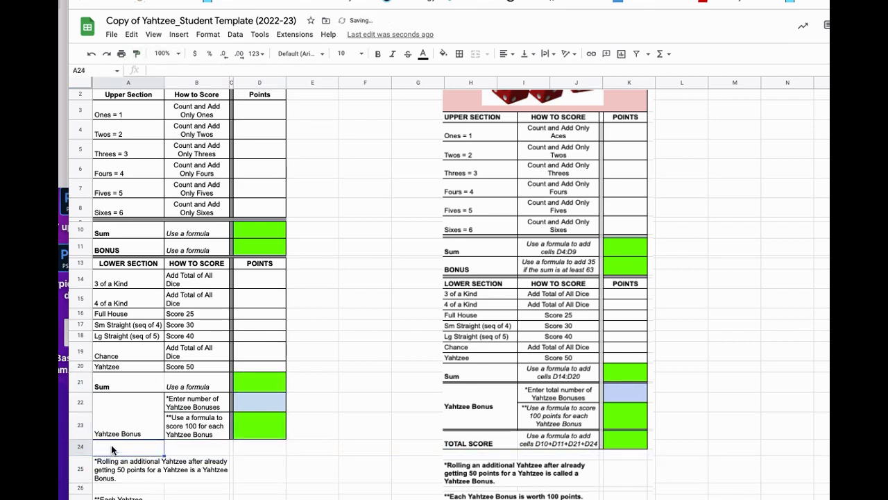
key(ctrl+b)
text(Total Score)
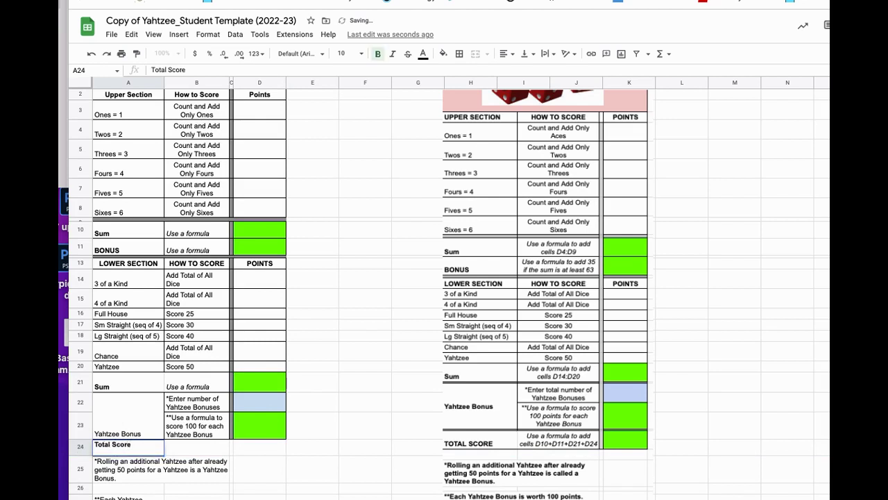
- Enter "Use a formula to add all GREEN CELLS" in italics in B24 and make row 24 tall enough for the wrapped text
key(Tab)
key(ctrl+i)
text(use a formula)
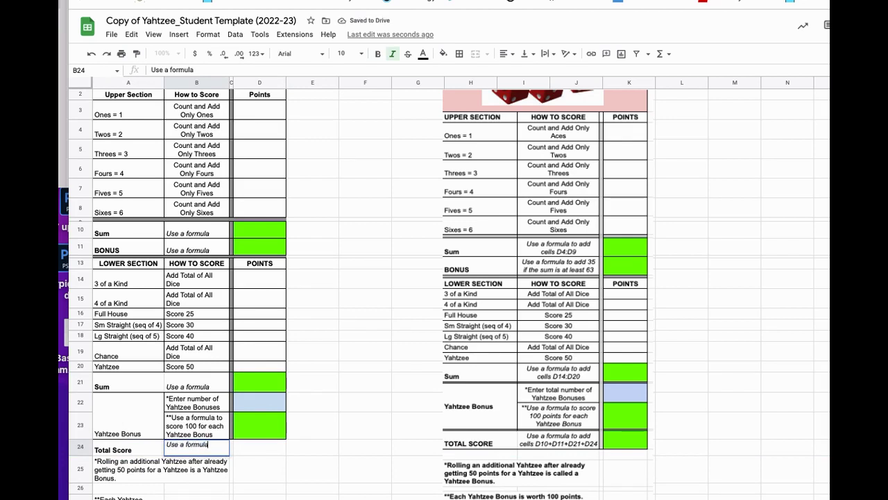
text( to add ()
text(ll GREEN CELLS)
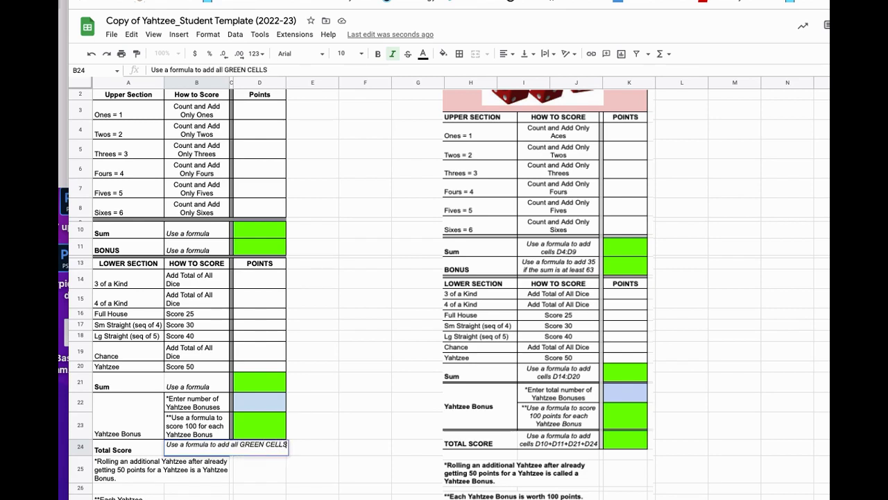
key(Return)
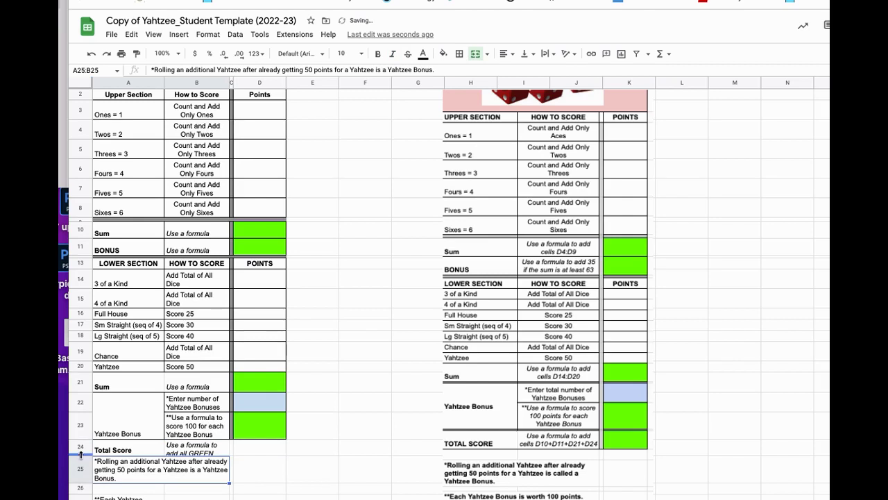
click(189, 462)
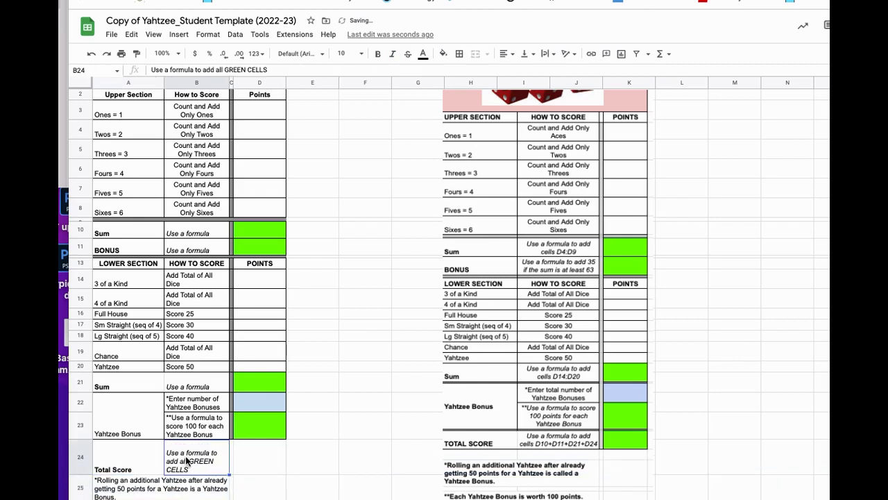
- Center the lower section's How to Score text in B13:B24 horizontally
drag(196, 463, 191, 270)
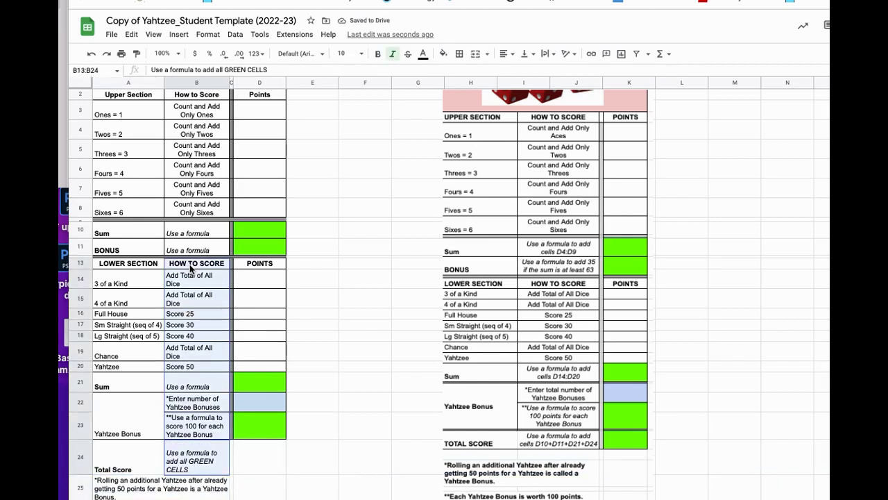
click(506, 54)
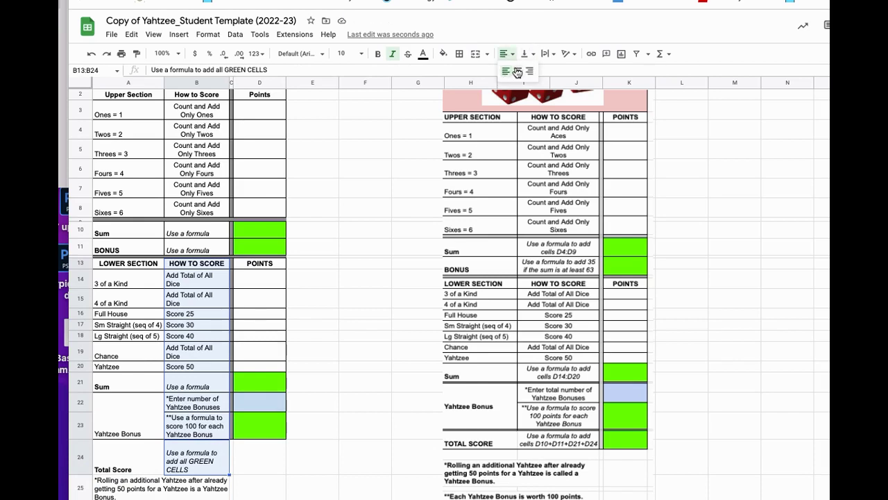
click(517, 72)
- Apply all borders to the Total Score row, A24:D24
click(254, 455)
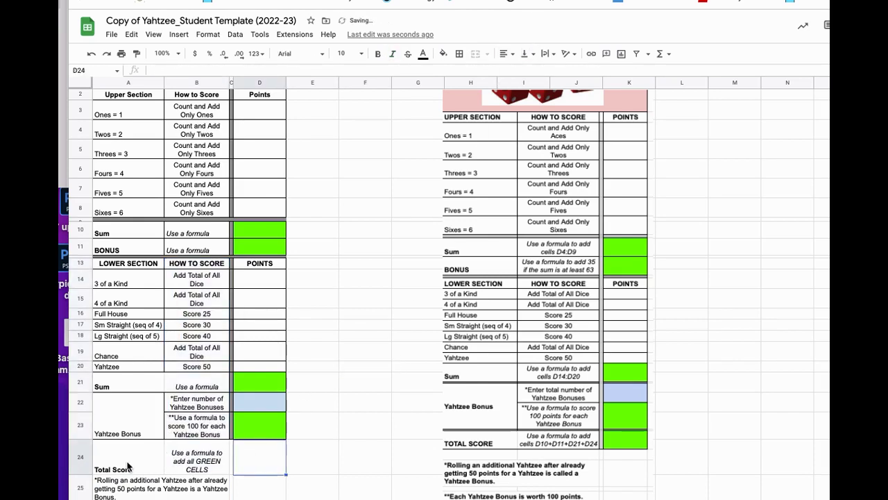
drag(129, 467, 271, 456)
click(458, 54)
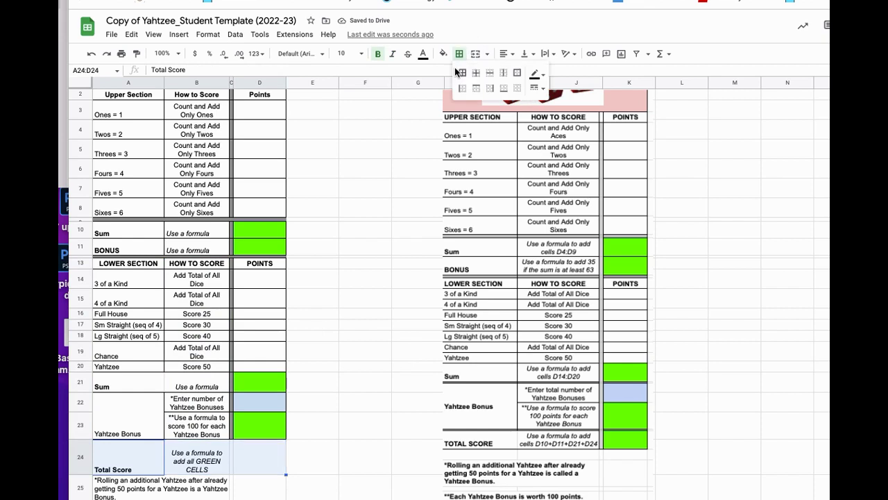
click(456, 71)
click(346, 402)
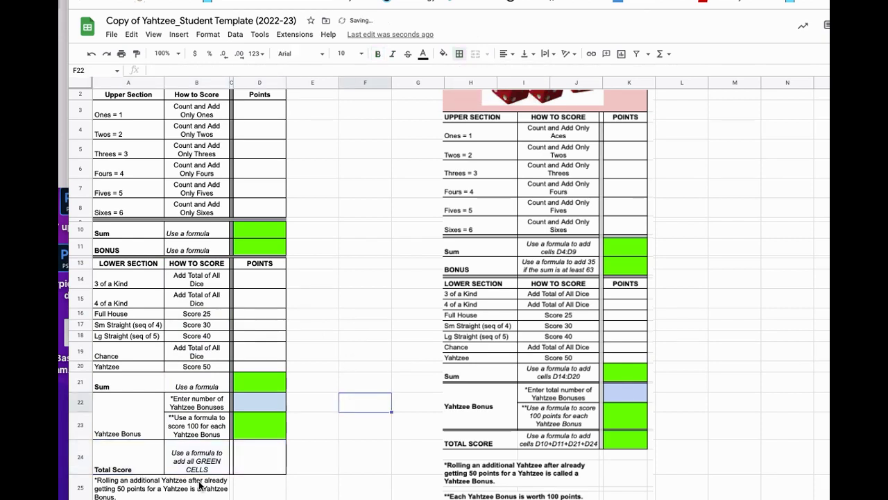
- Make the note about rolling an additional Yahtzee in A25:B25 bold
click(141, 494)
key(ctrl+b)
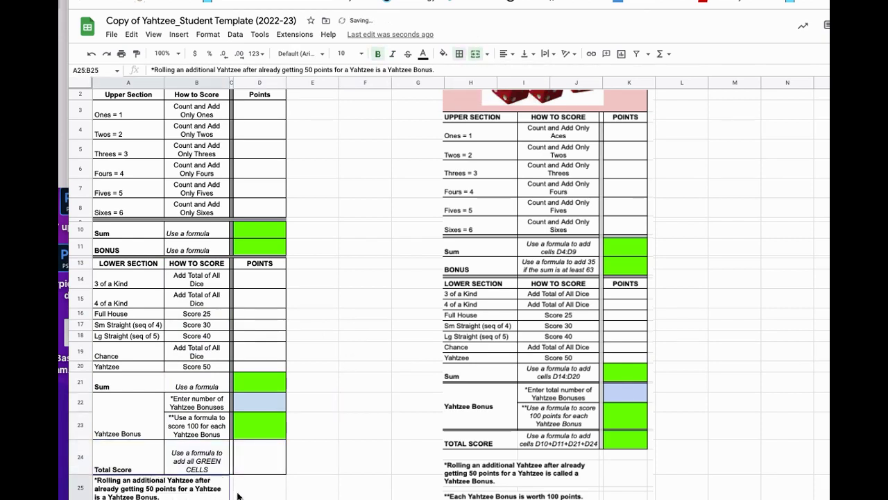
click(271, 493)
click(184, 425)
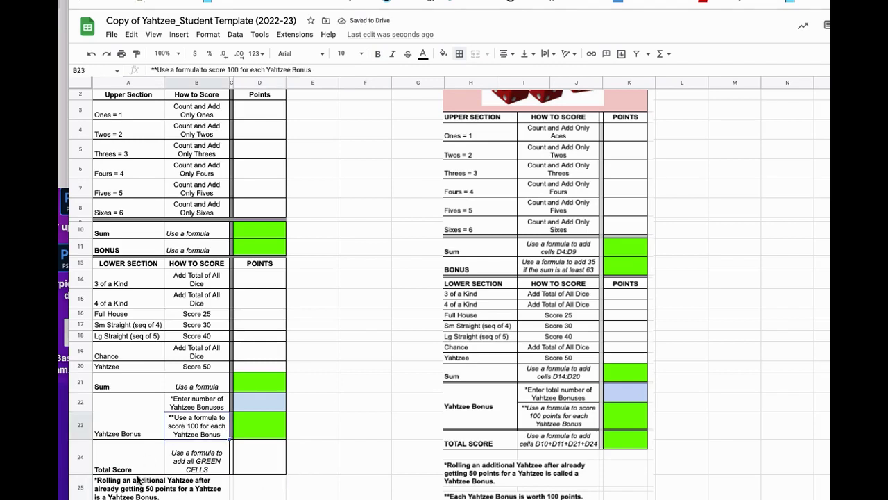
- Merge A27:B27 and make its note about each Yahtzee Bonus being worth 100 points bold
scroll(137, 479, down, 1)
click(122, 476)
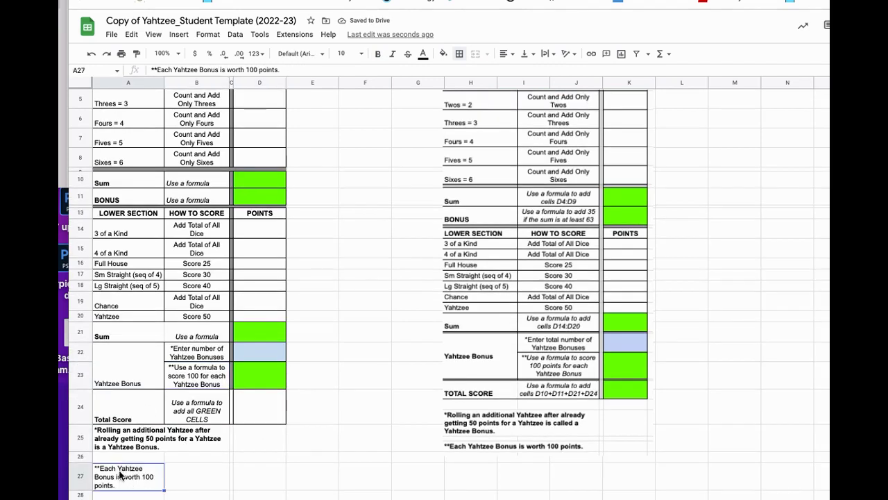
shift+click(178, 480)
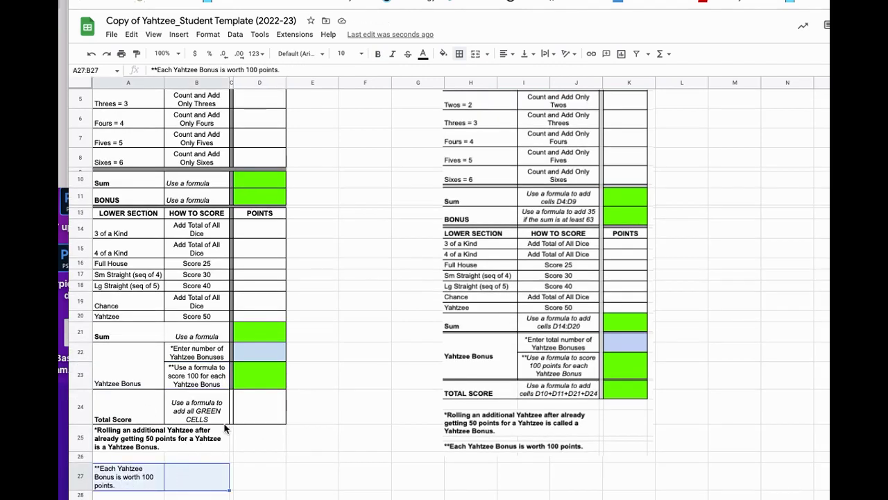
click(475, 54)
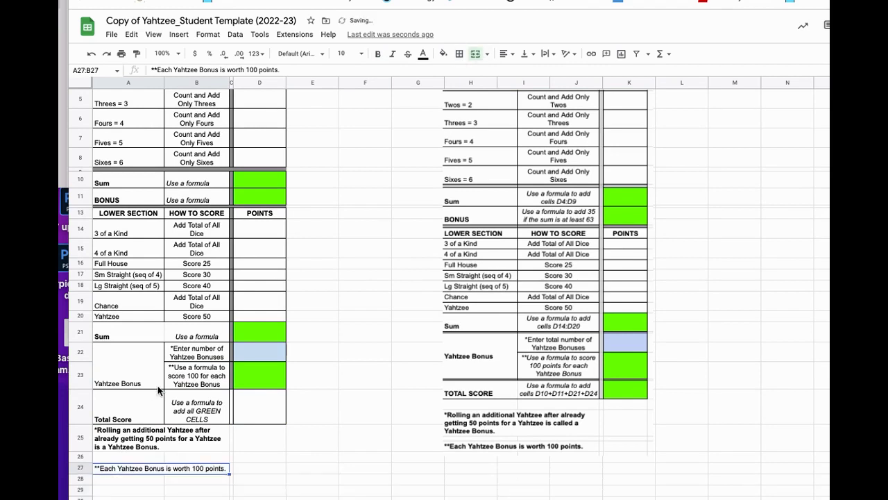
click(130, 491)
click(128, 469)
key(super+b)
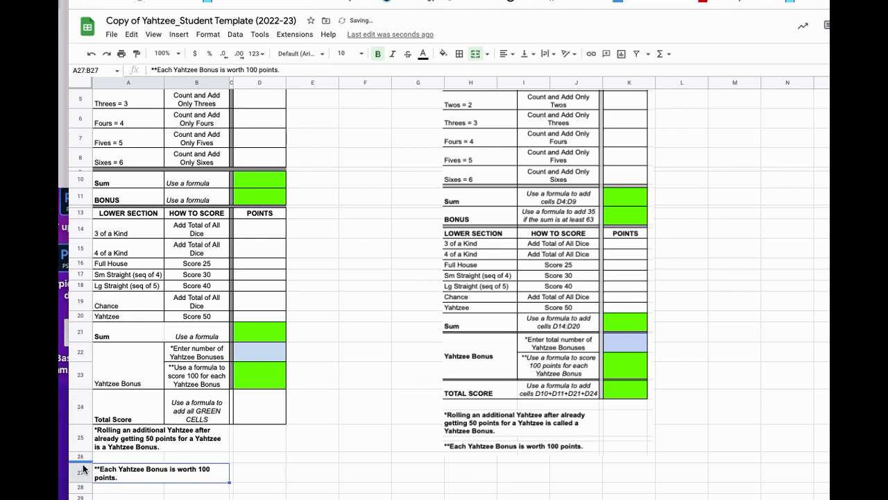
- Reduce the height of the blank row 26 between the two notes
drag(83, 460, 84, 455)
click(299, 399)
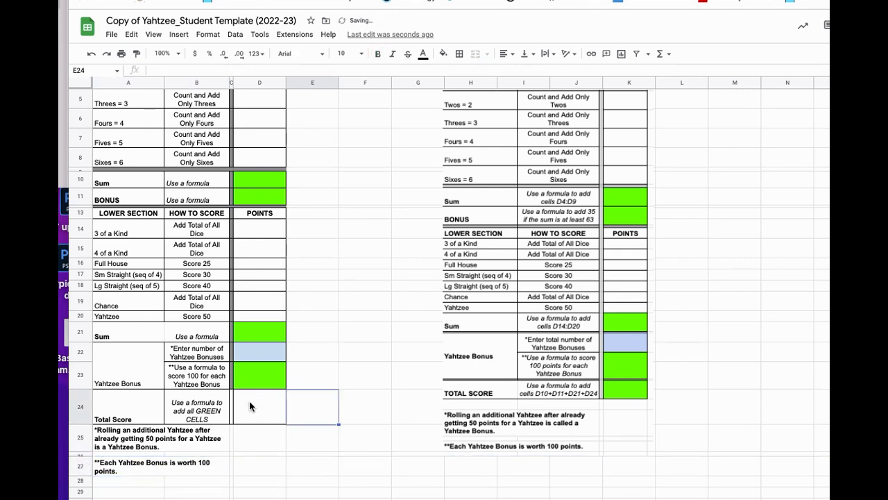
click(383, 339)
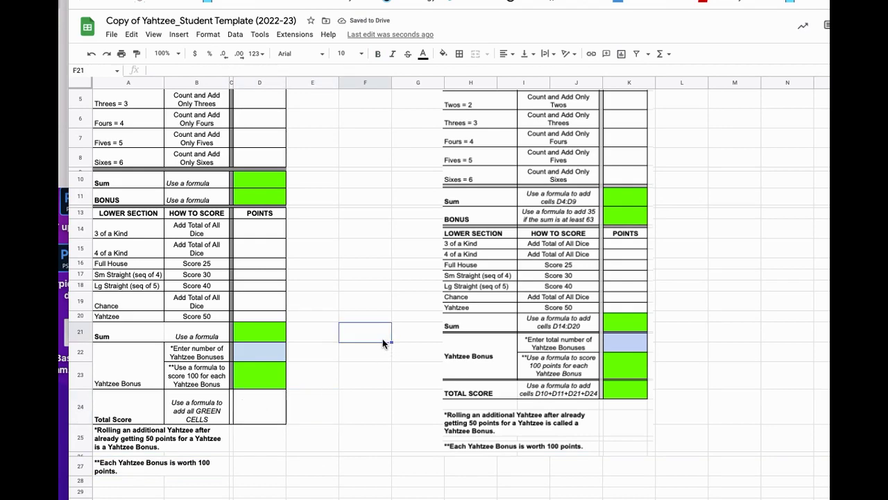